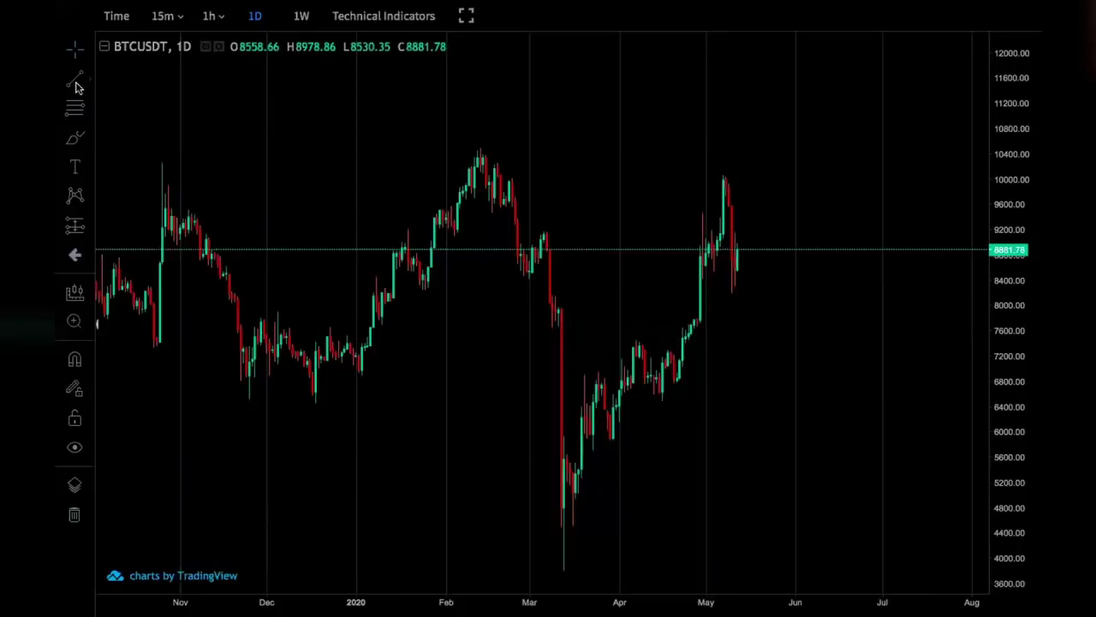
# Draw a trend line from the December 2019 low at about 6431 to the February 2020 high at about 10470, and delete it
pyautogui.click(76, 84)
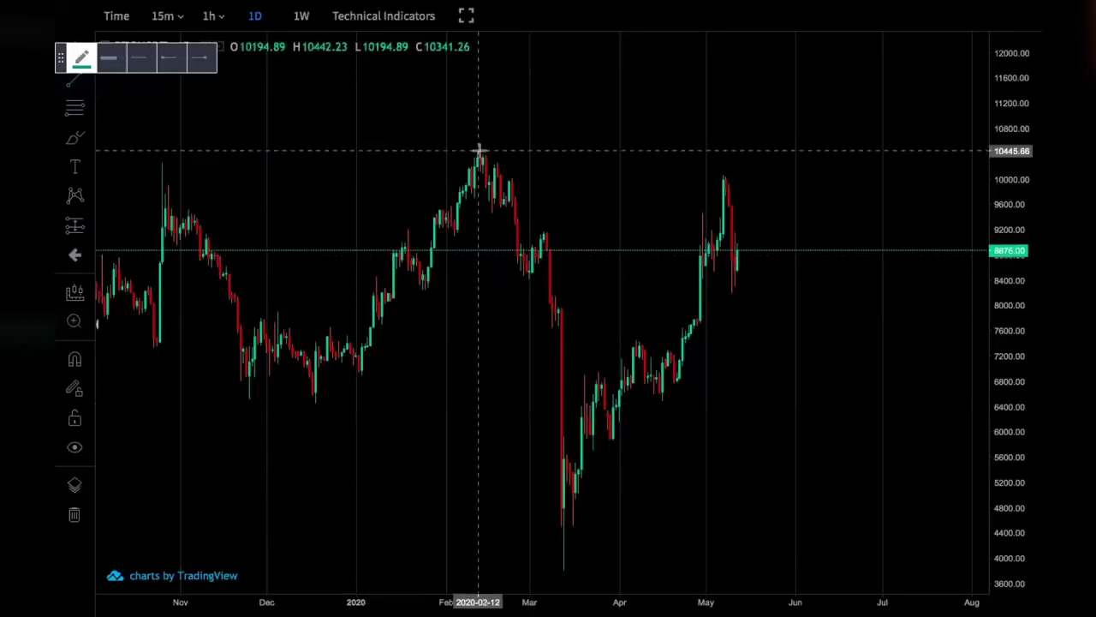
pyautogui.click(312, 403)
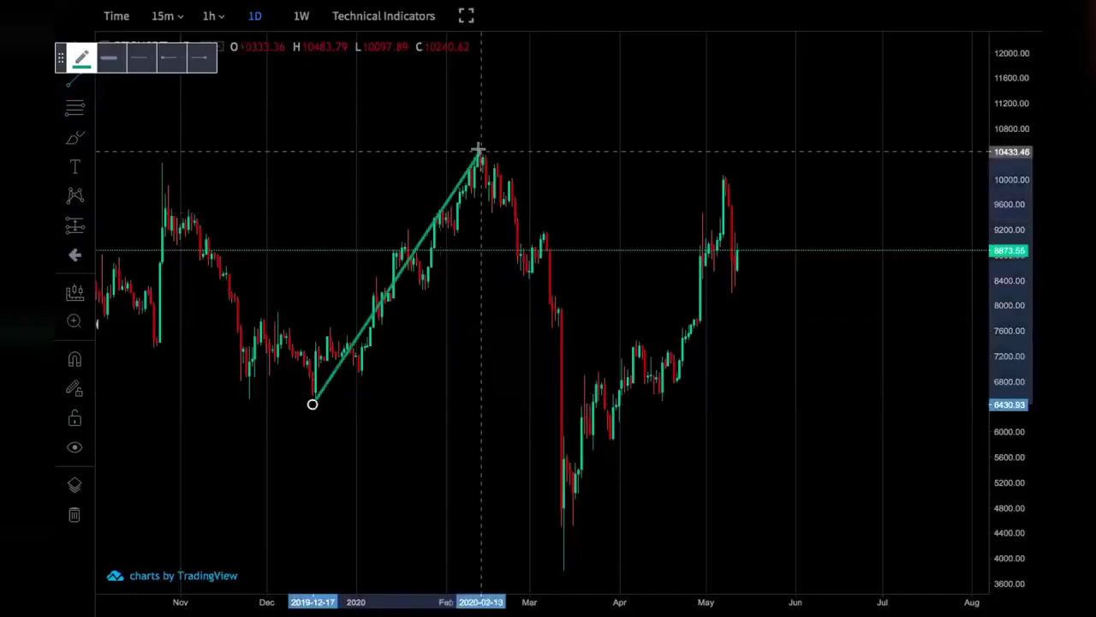
pyautogui.click(477, 149)
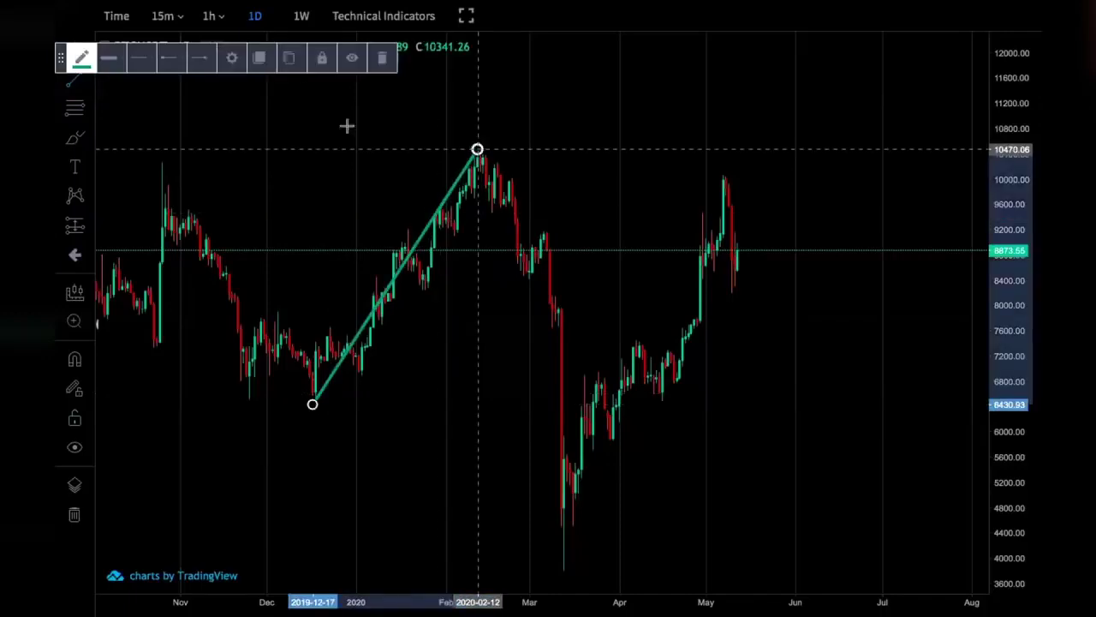
pyautogui.press('Delete')
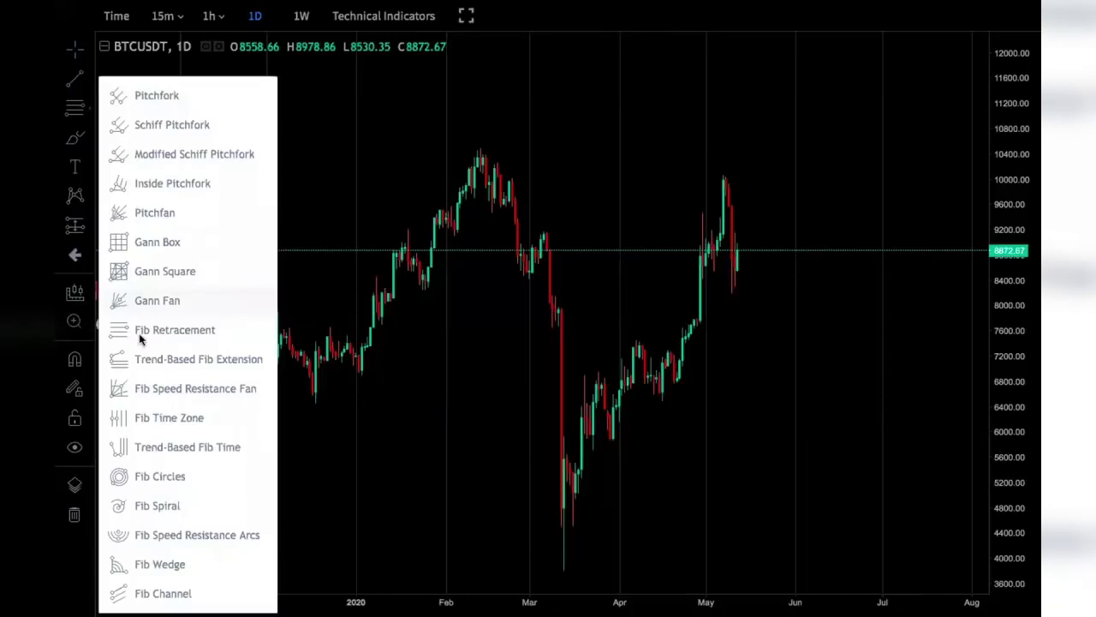
# Start a Fib Retracement on the daily BTCUSDT chart, anchored at the December 2019 low at about 6455
pyautogui.click(140, 334)
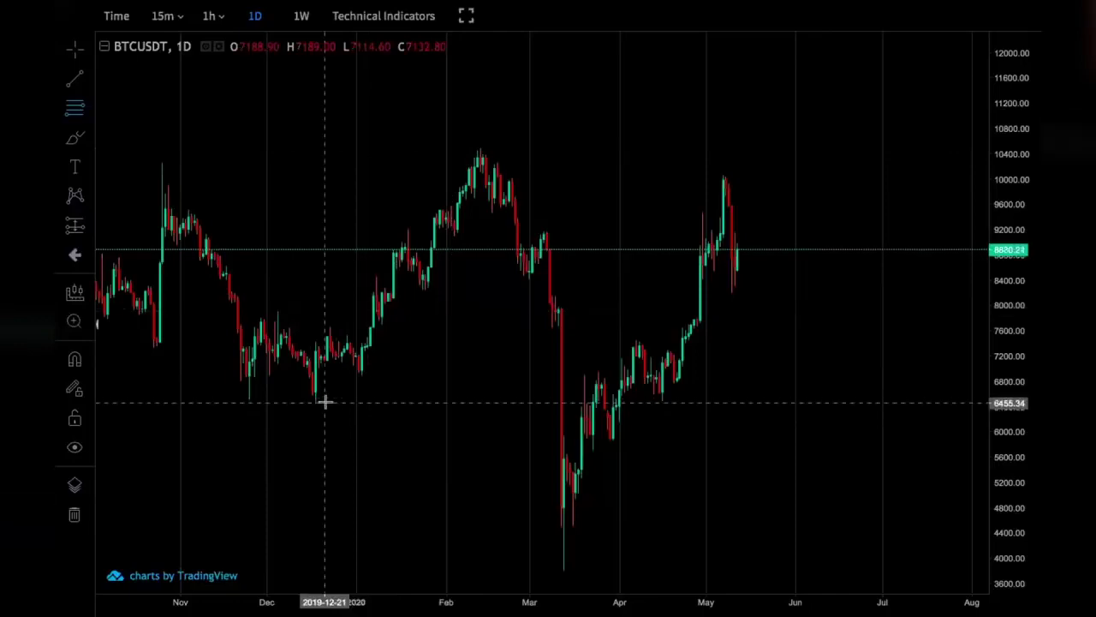
pyautogui.hotkey('alt', 'f')
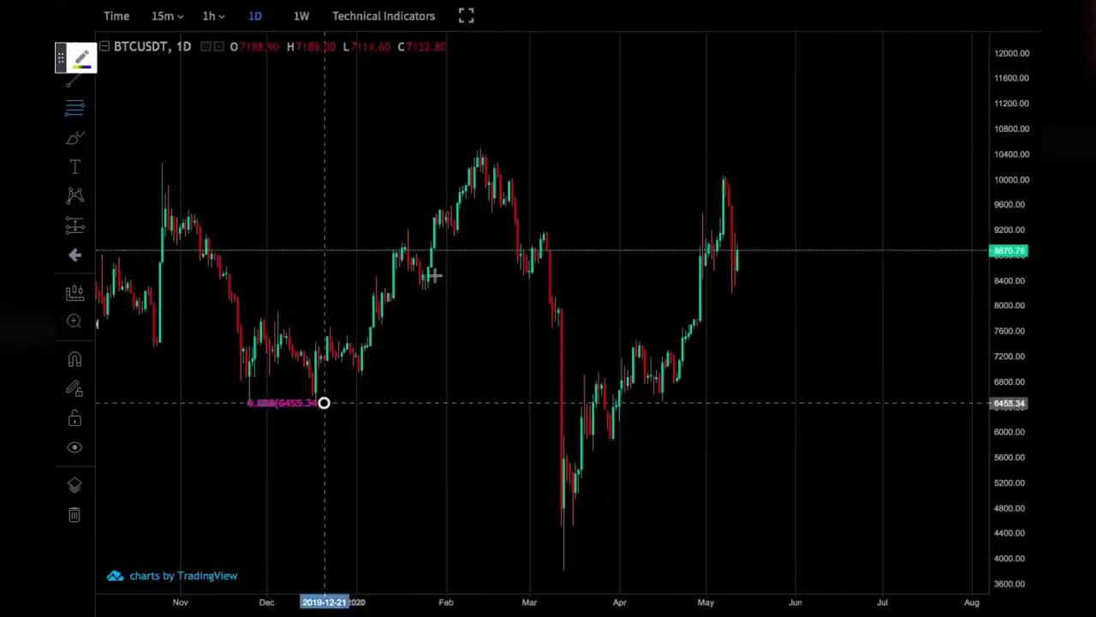
pyautogui.click(374, 345)
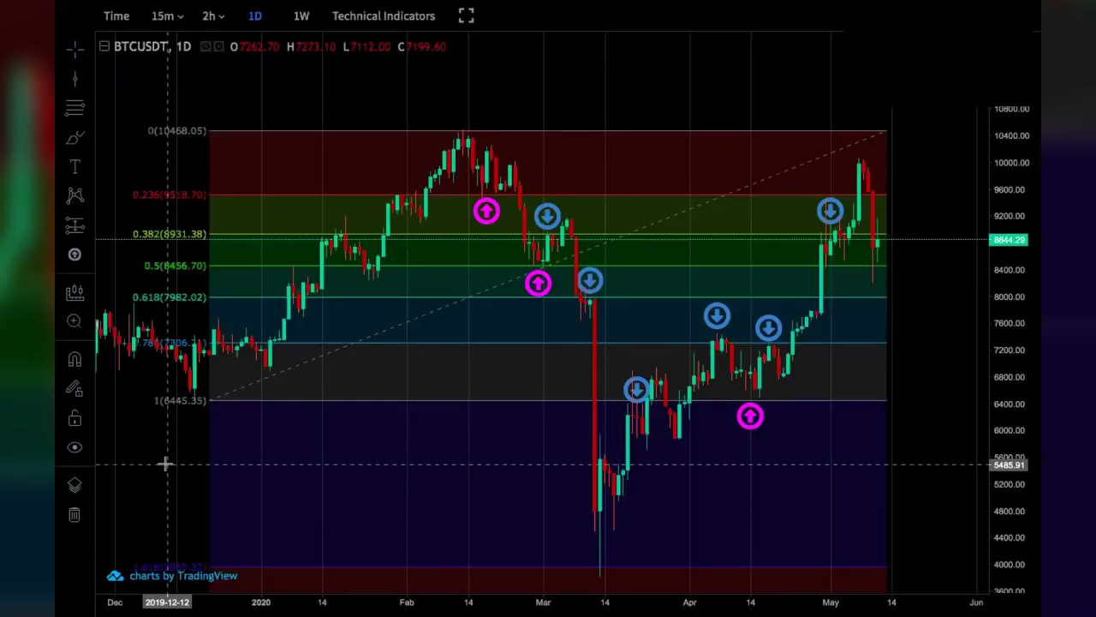
# Examine the arrow markers and price reactions at the upper retracement levels through February and March 2020 with an enlarged price scale
pyautogui.click(460, 257)
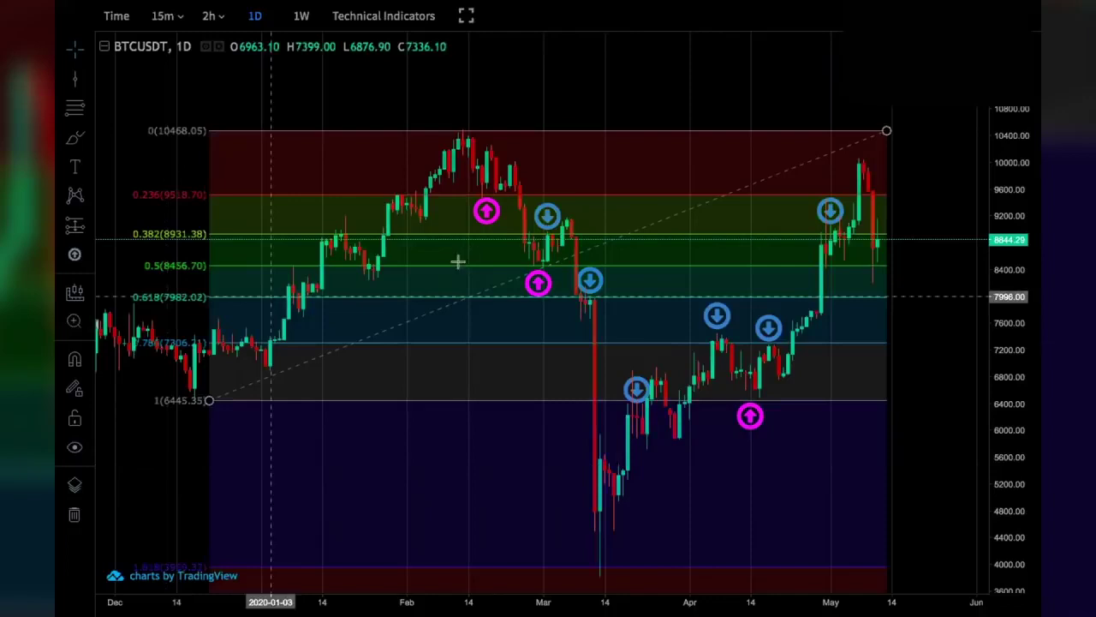
pyautogui.click(484, 223)
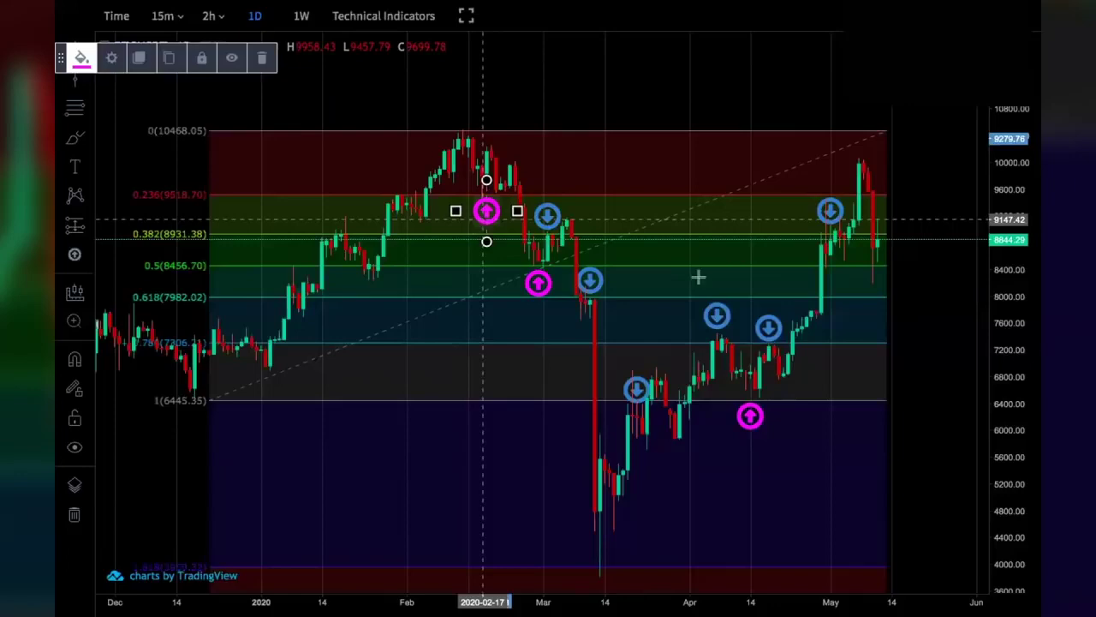
pyautogui.click(1013, 411)
pyautogui.moveTo(1018, 340); pyautogui.dragTo(1029, 251)
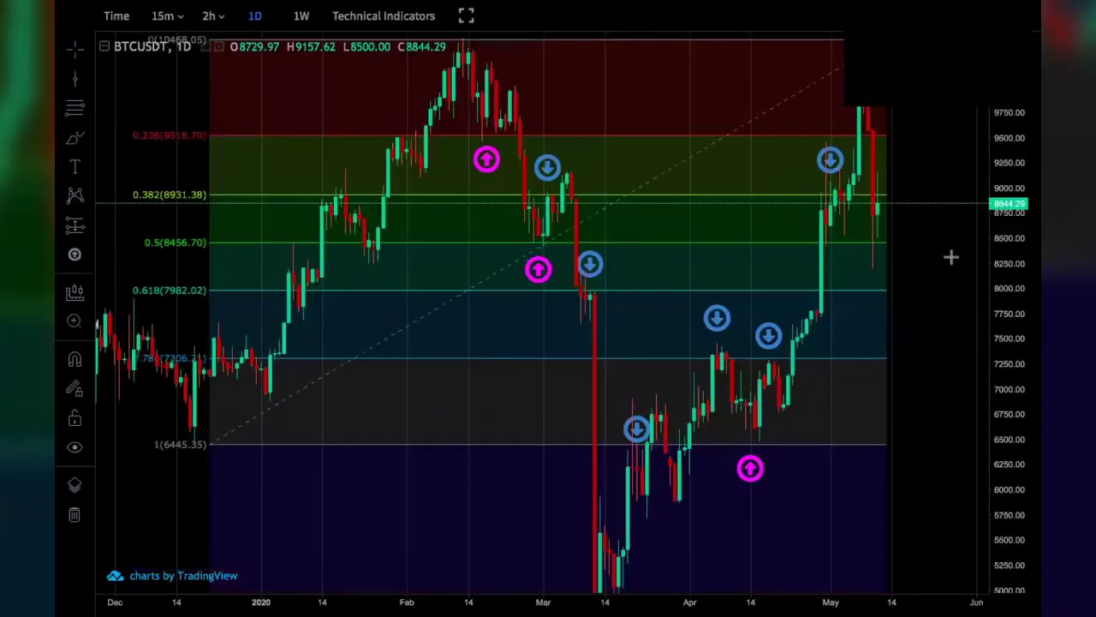
pyautogui.moveTo(939, 404); pyautogui.dragTo(925, 470)
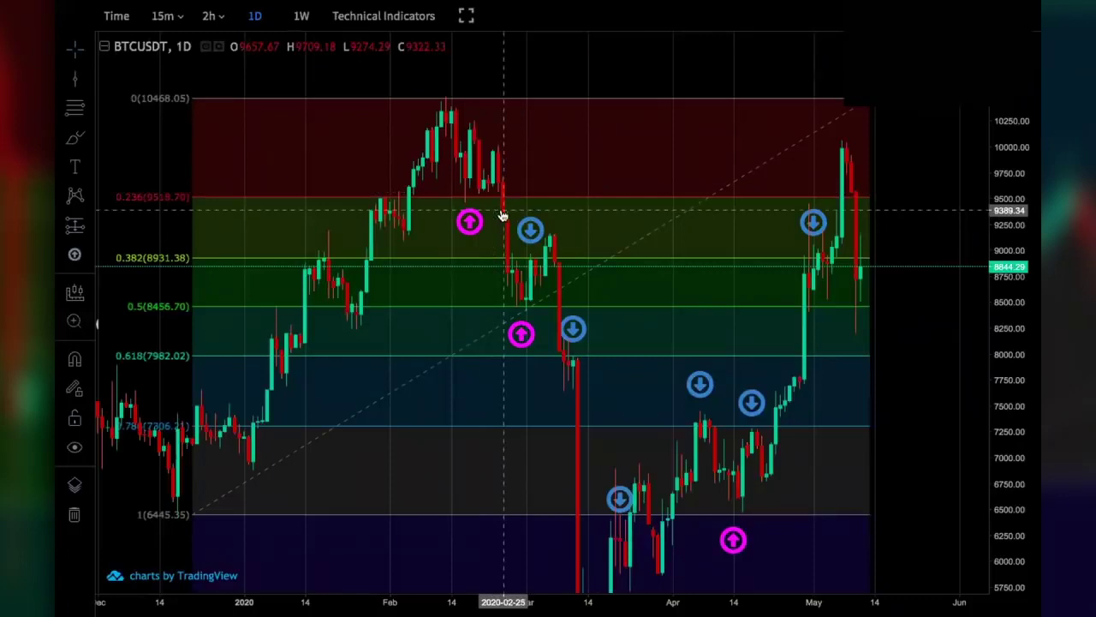
pyautogui.hscroll(2, 893, 311)
pyautogui.hscroll(6, 893, 303)
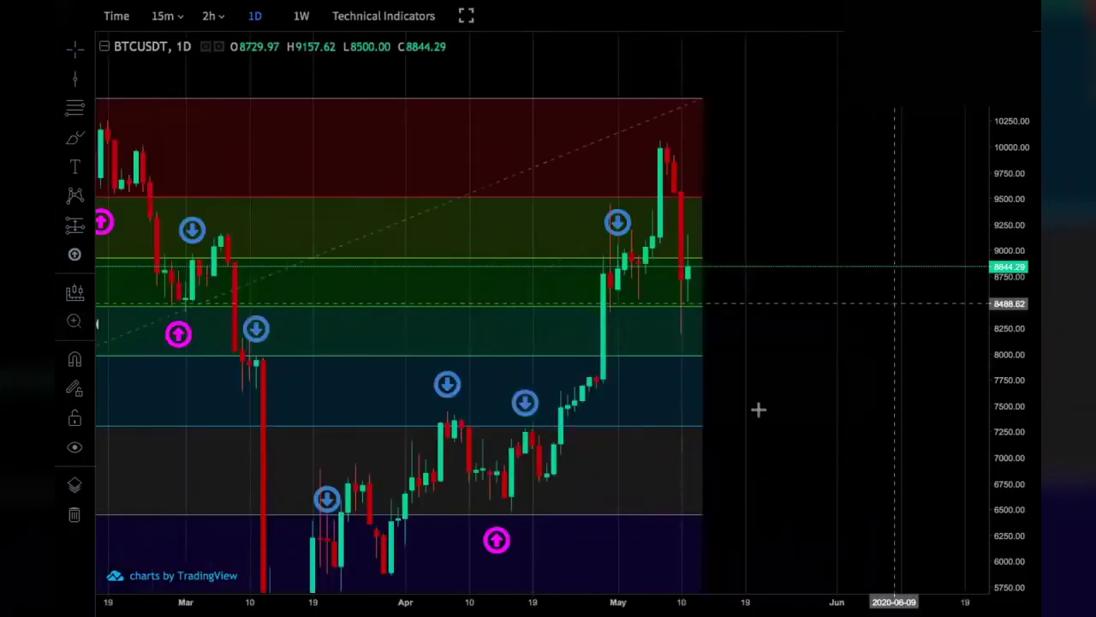
pyautogui.hscroll(2, 841, 308)
pyautogui.hscroll(-3, 854, 299)
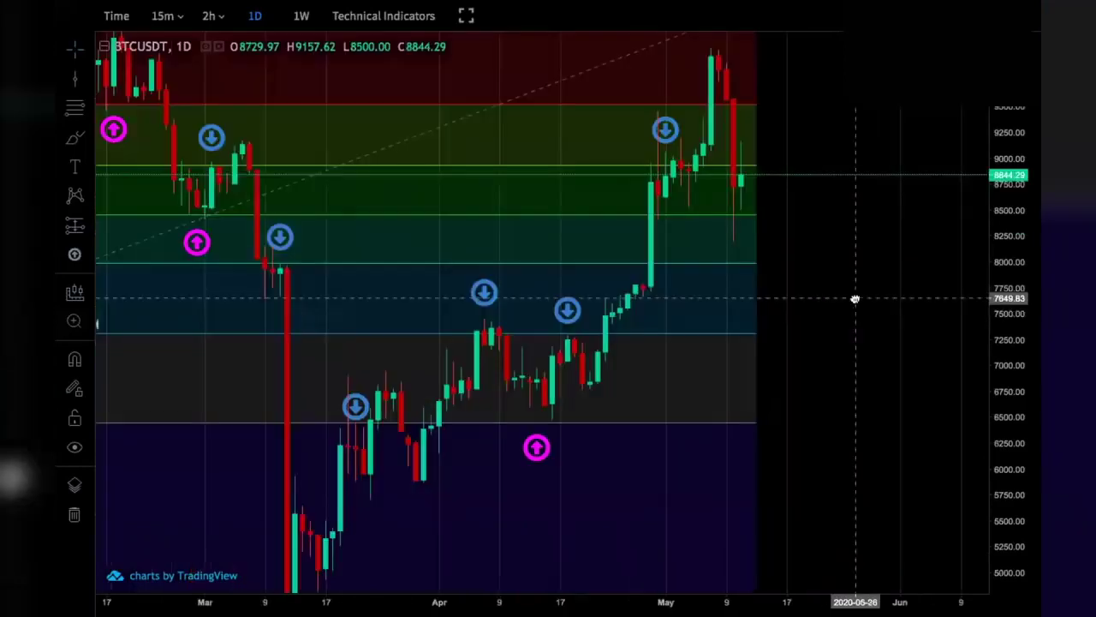
# Examine the two down-arrow markers above the 0.786 retracement level and the surrounding April 2020 candles
pyautogui.click(481, 292)
pyautogui.scroll(-2, 573, 301)
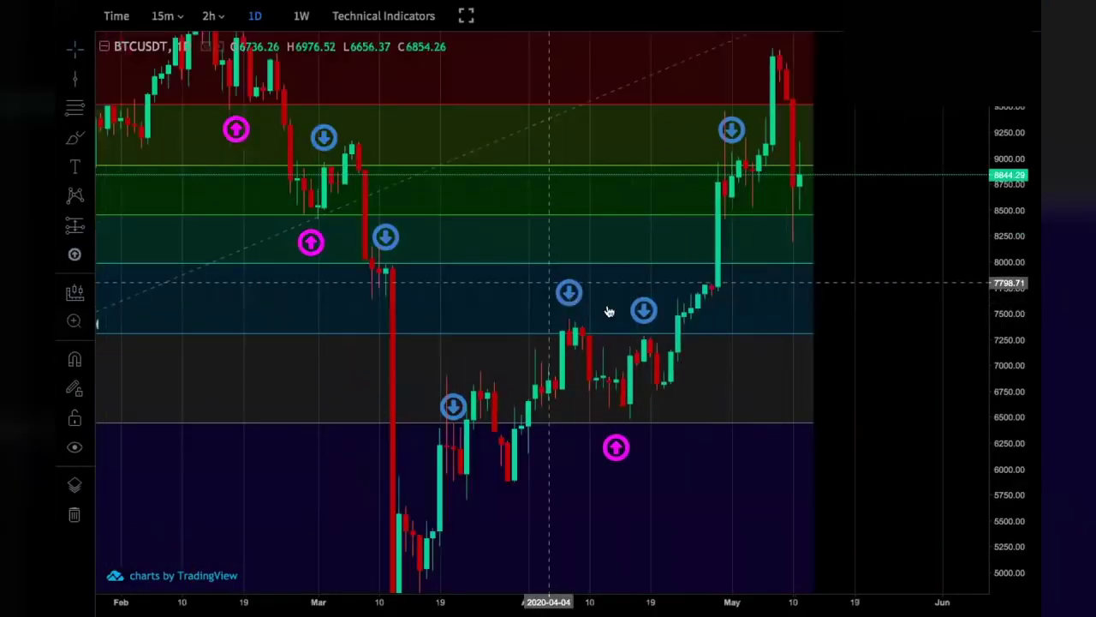
pyautogui.click(569, 292)
pyautogui.click(644, 310)
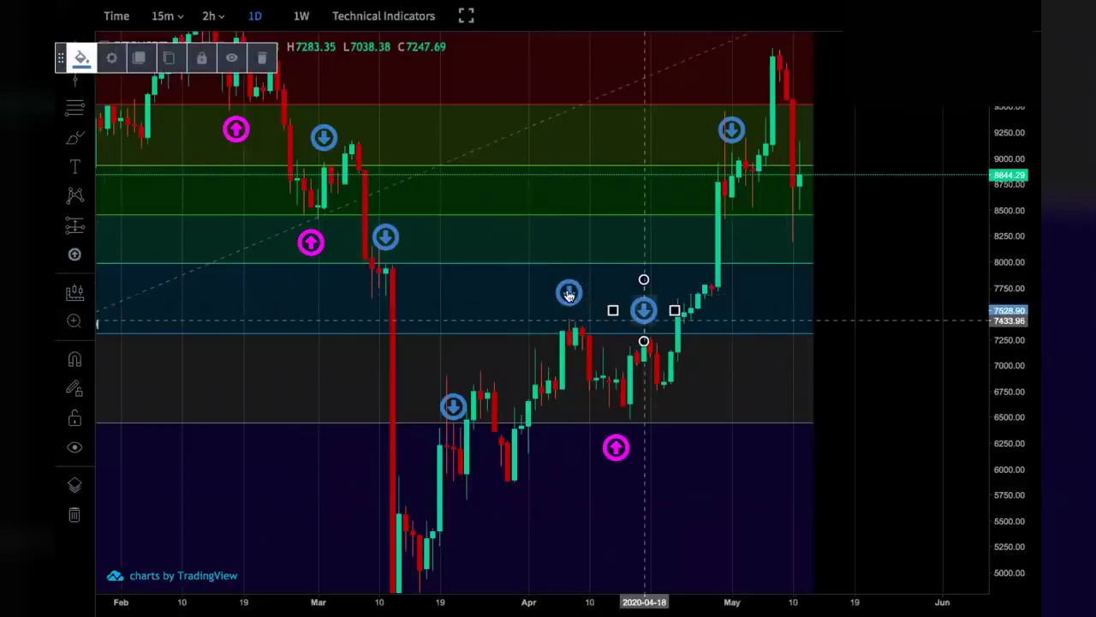
pyautogui.click(569, 294)
pyautogui.scroll(-2, 546, 322)
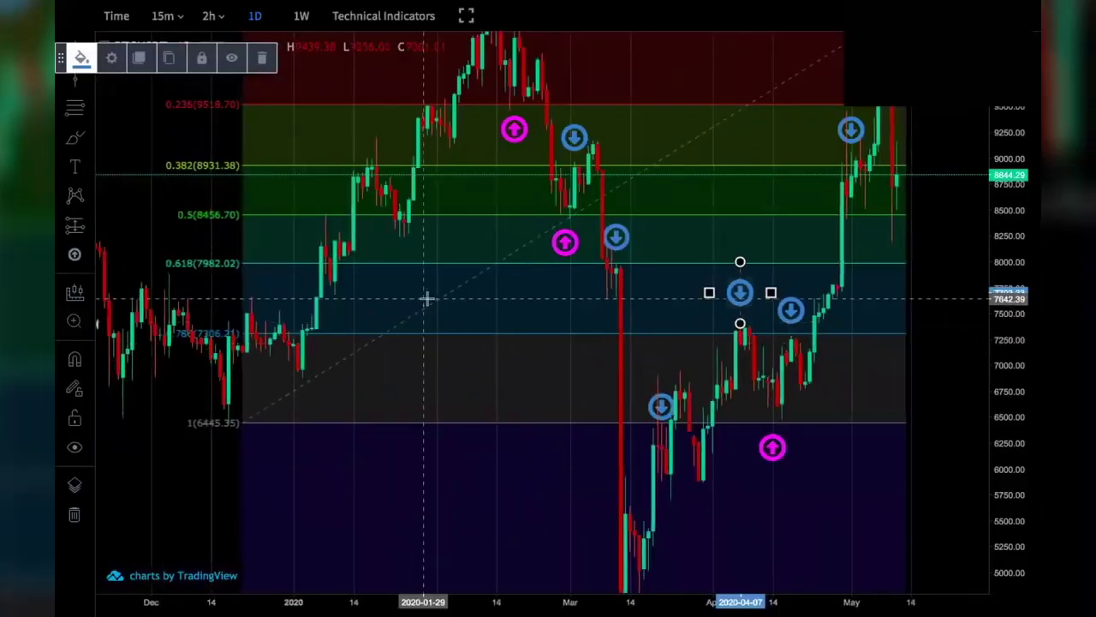
pyautogui.scroll(2, 426, 298)
pyautogui.click(866, 384)
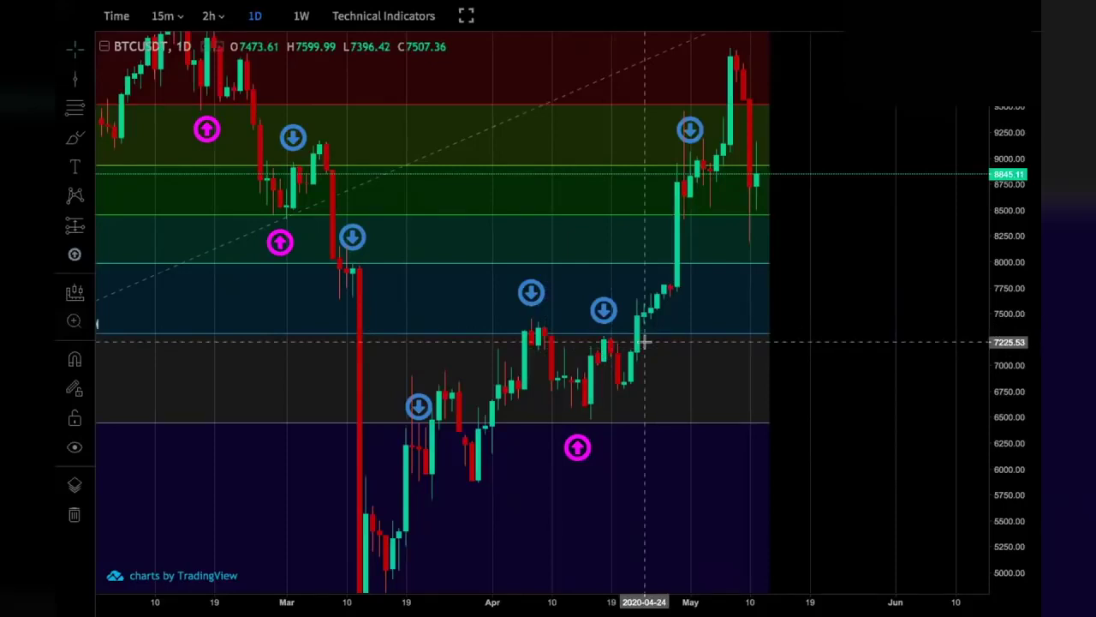
pyautogui.scroll(-3, 645, 342)
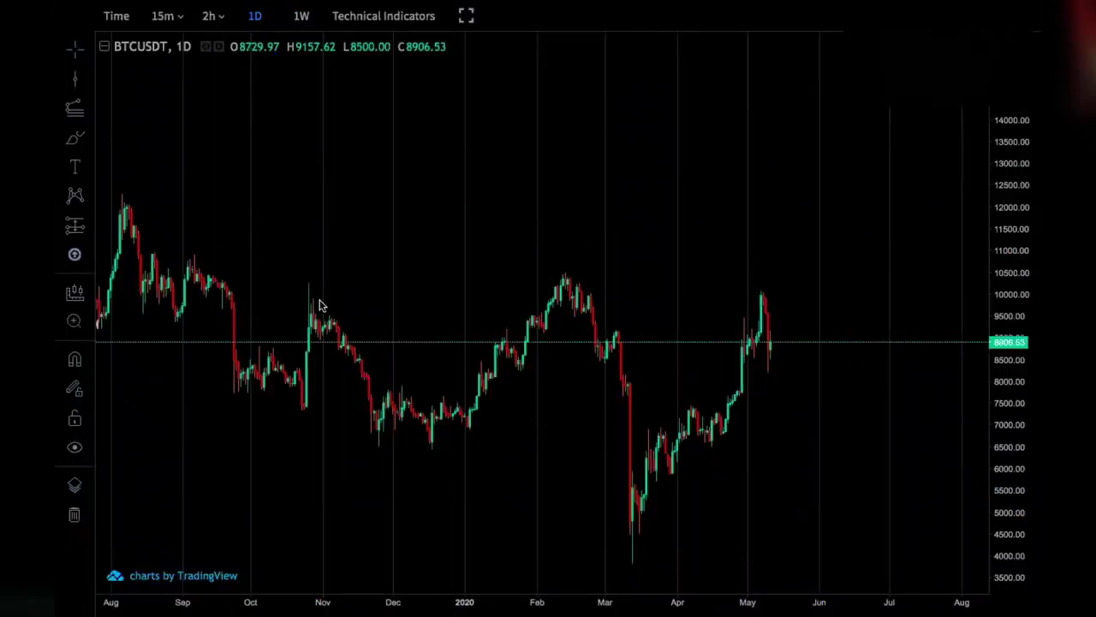
# Draw a trend line from the December 2019 low at about 6495 up to the February 2020 high at about 10491
pyautogui.click(93, 80)
pyautogui.click(94, 86)
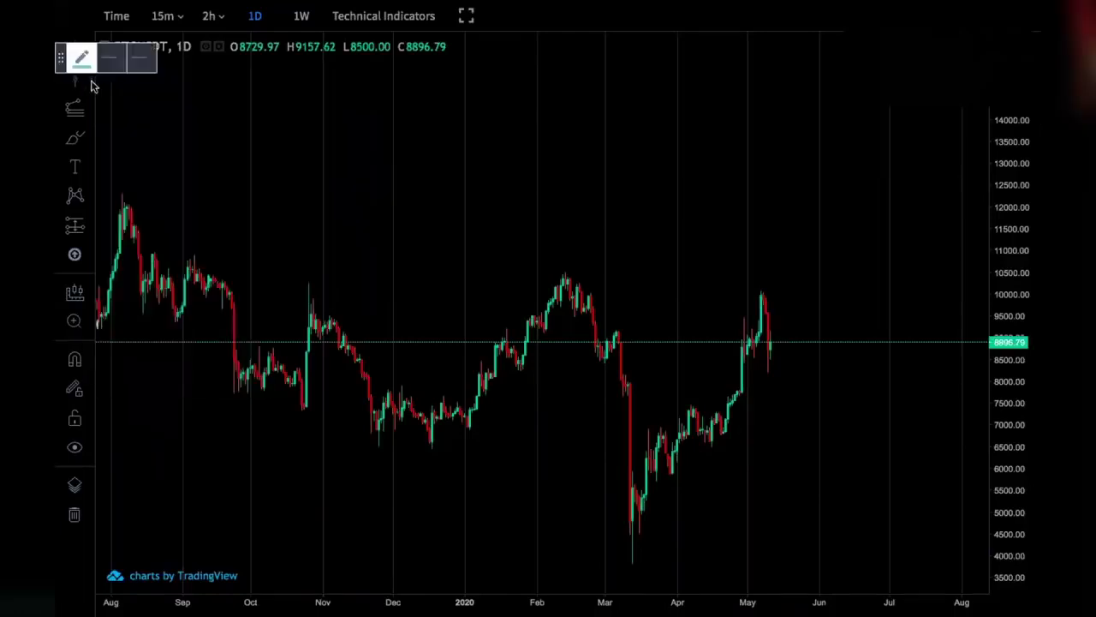
pyautogui.click(93, 86)
pyautogui.click(152, 78)
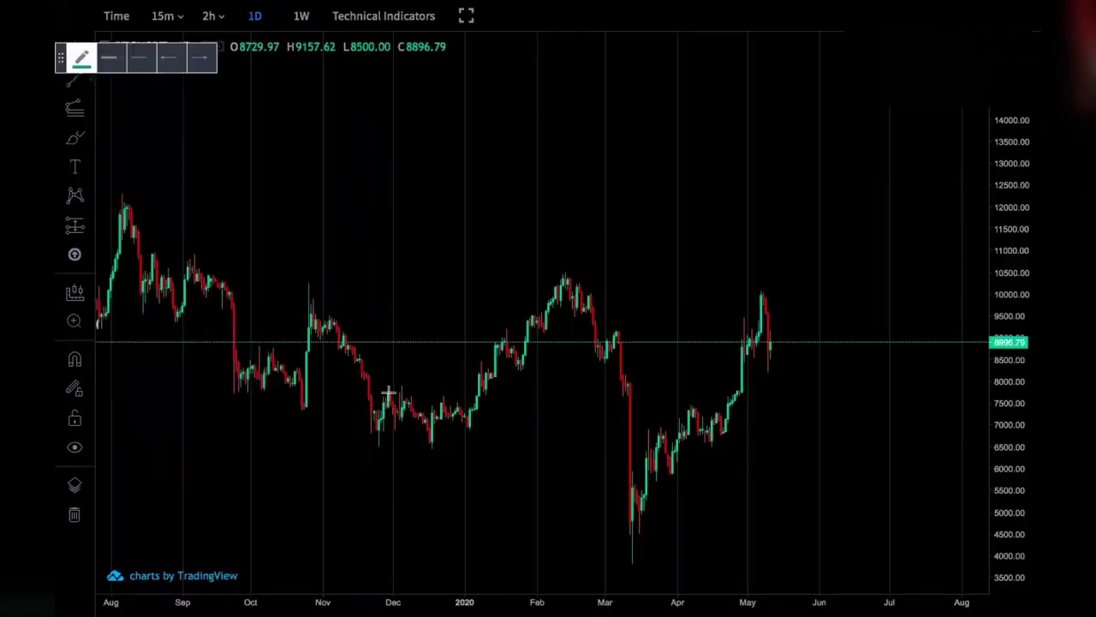
pyautogui.click(434, 446)
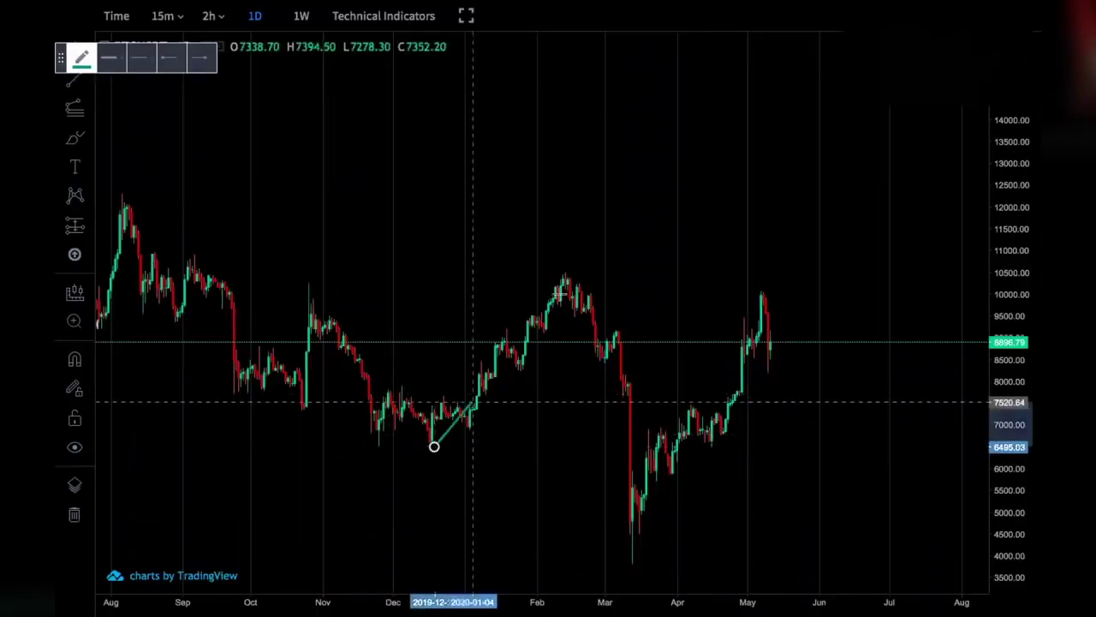
pyautogui.click(577, 272)
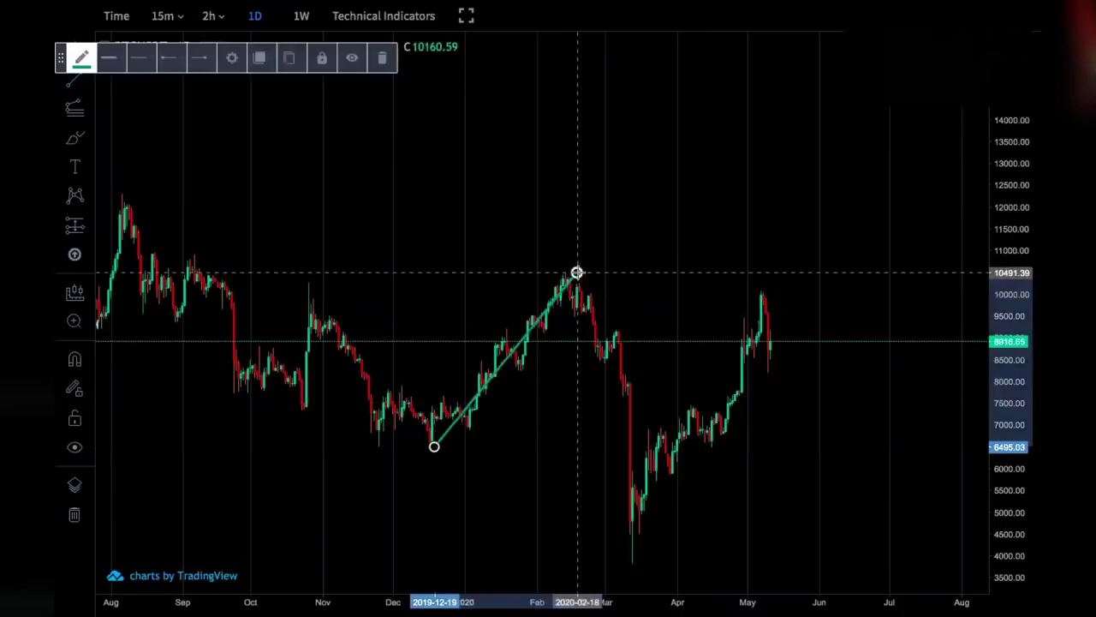
# Draw a second trend line from the February 2020 high at about 10491 down to the March low at about 3825
pyautogui.click(70, 84)
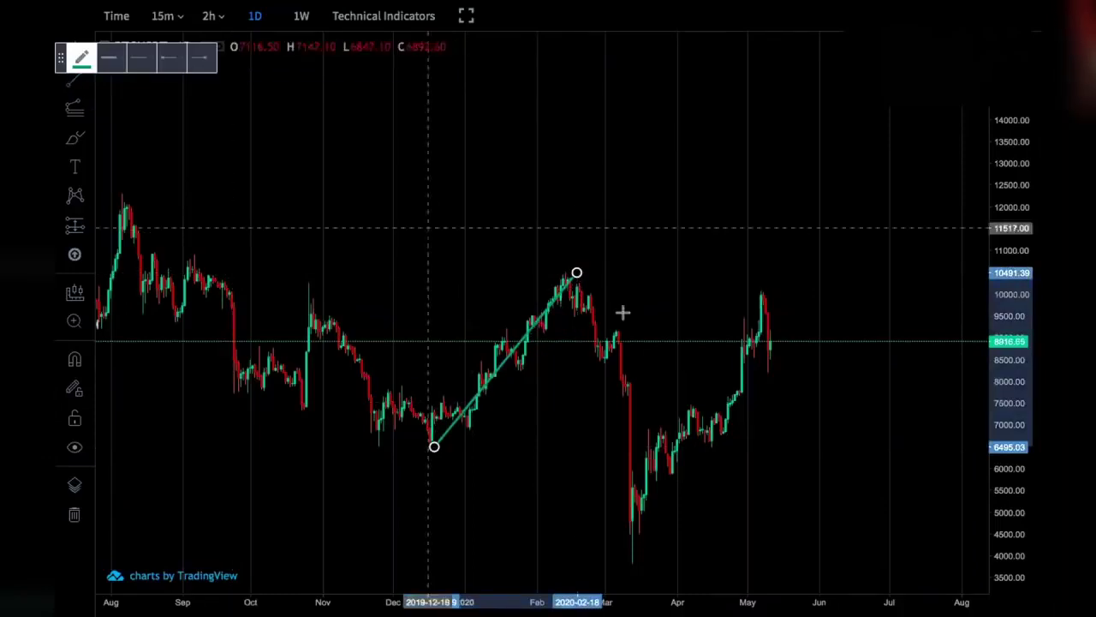
pyautogui.click(578, 272)
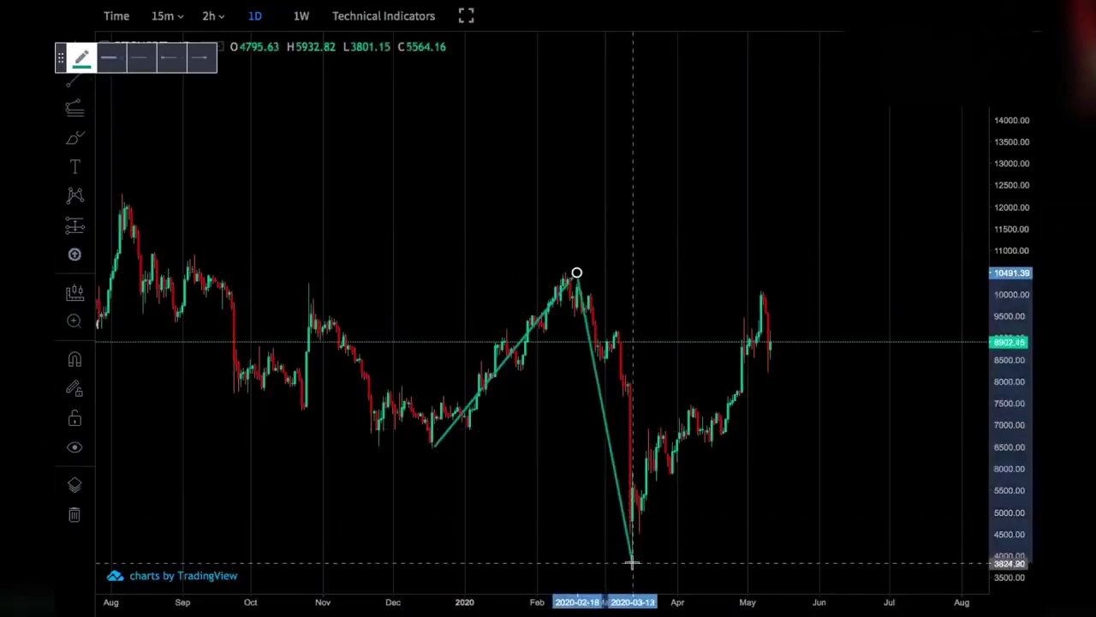
pyautogui.click(631, 562)
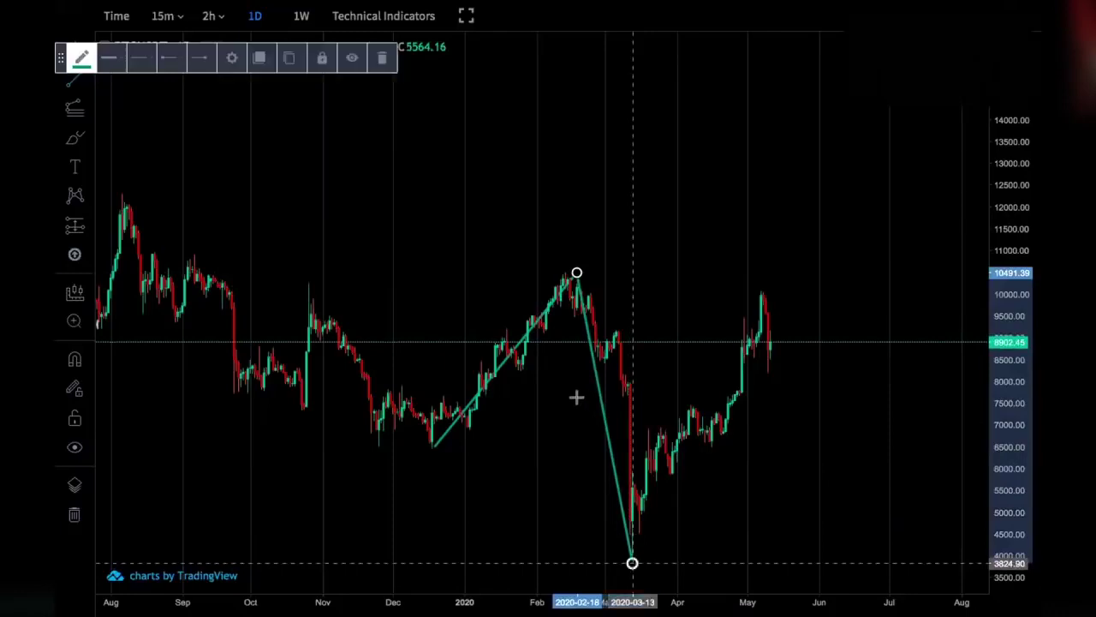
# Draw a third trend line from the March 2020 low at about 3790 up to the May high at about 10032
pyautogui.scroll(2, 576, 396)
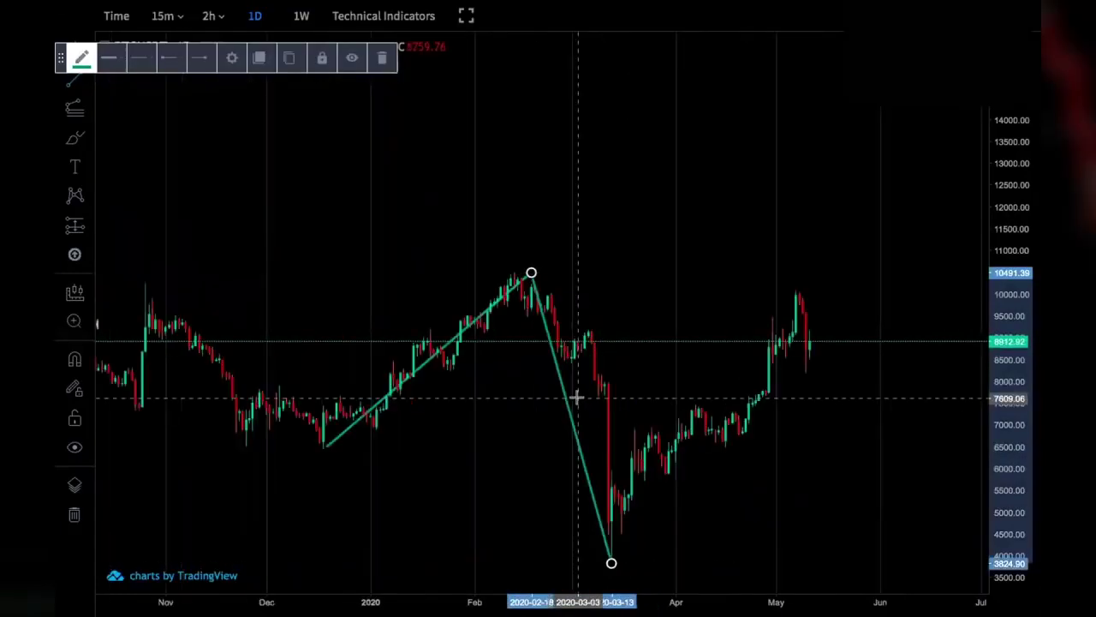
pyautogui.scroll(1, 116, 166)
pyautogui.click(71, 86)
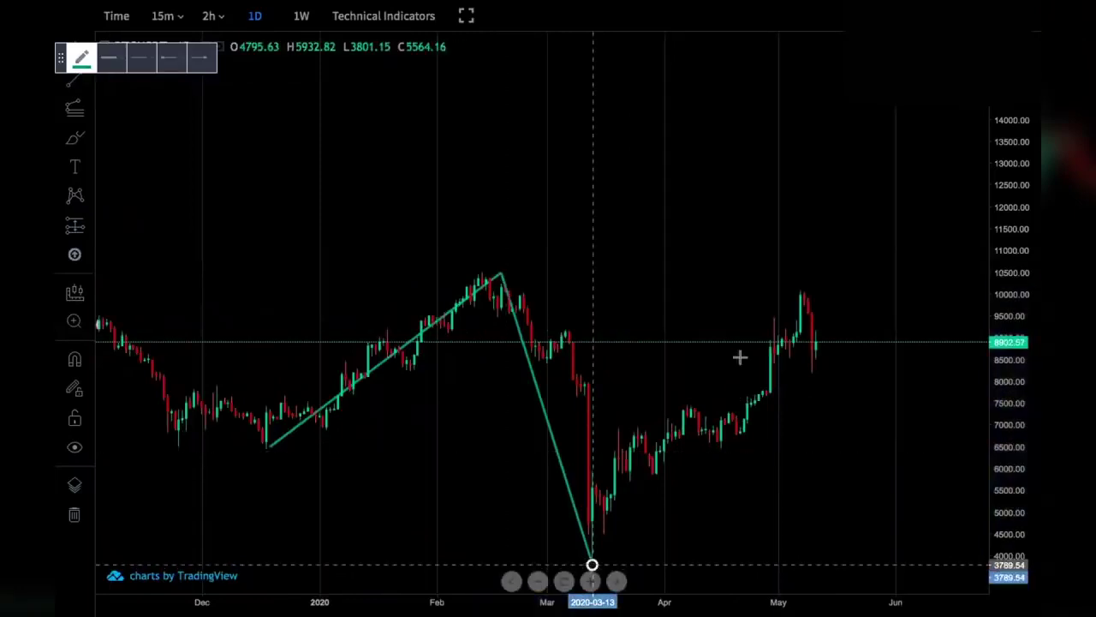
pyautogui.click(800, 293)
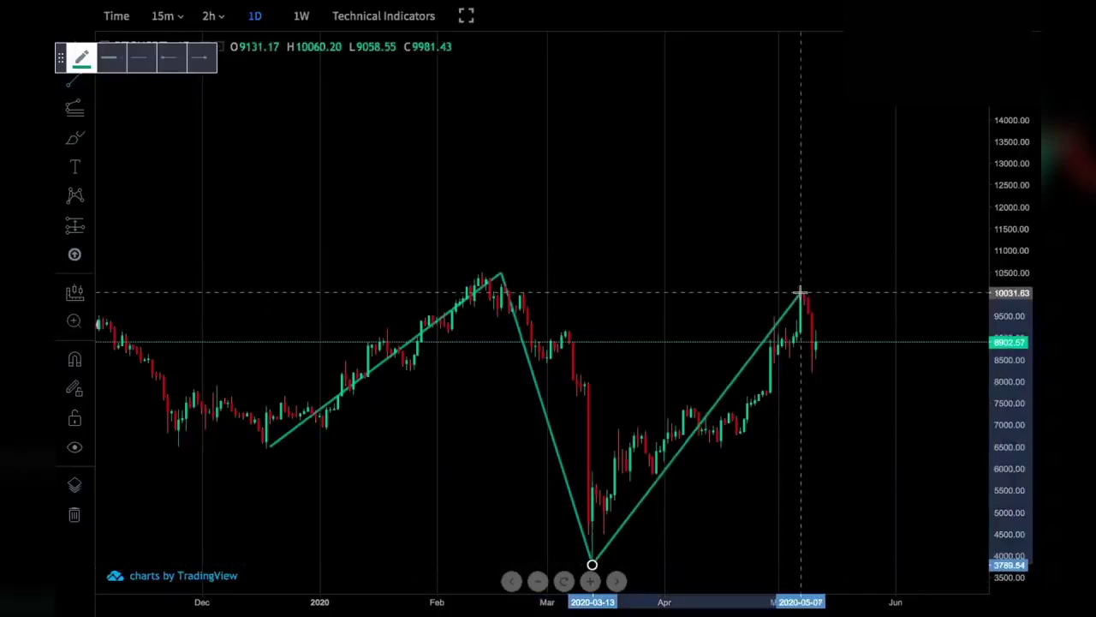
pyautogui.click(800, 293)
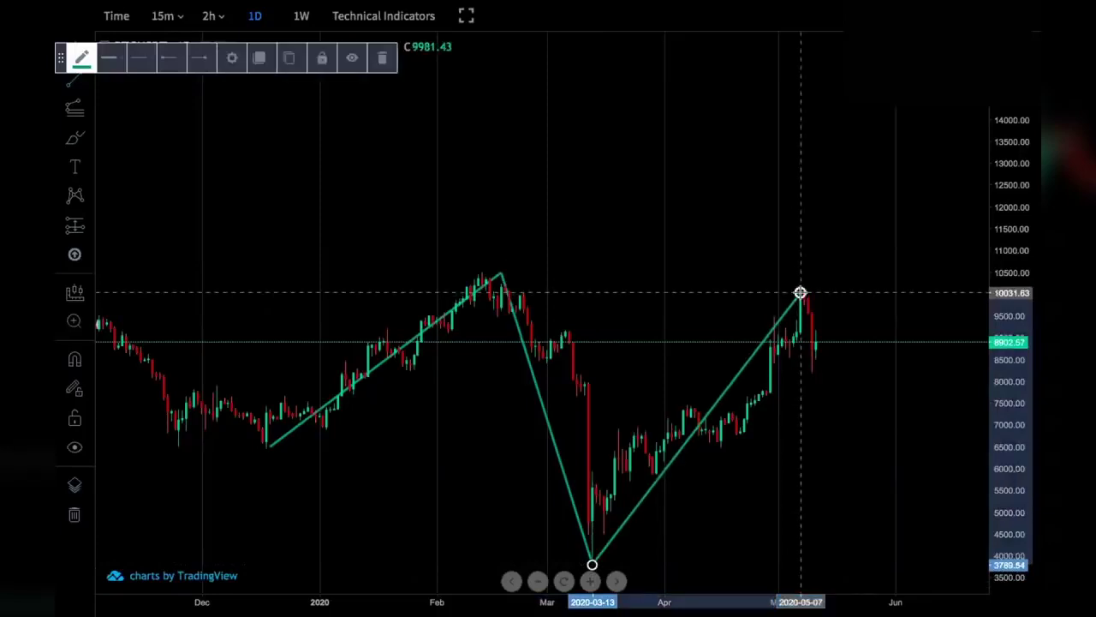
# Delete all three trend lines from the chart, starting with the March-to-May one
pyautogui.scroll(3, 800, 293)
pyautogui.scroll(-2, 704, 326)
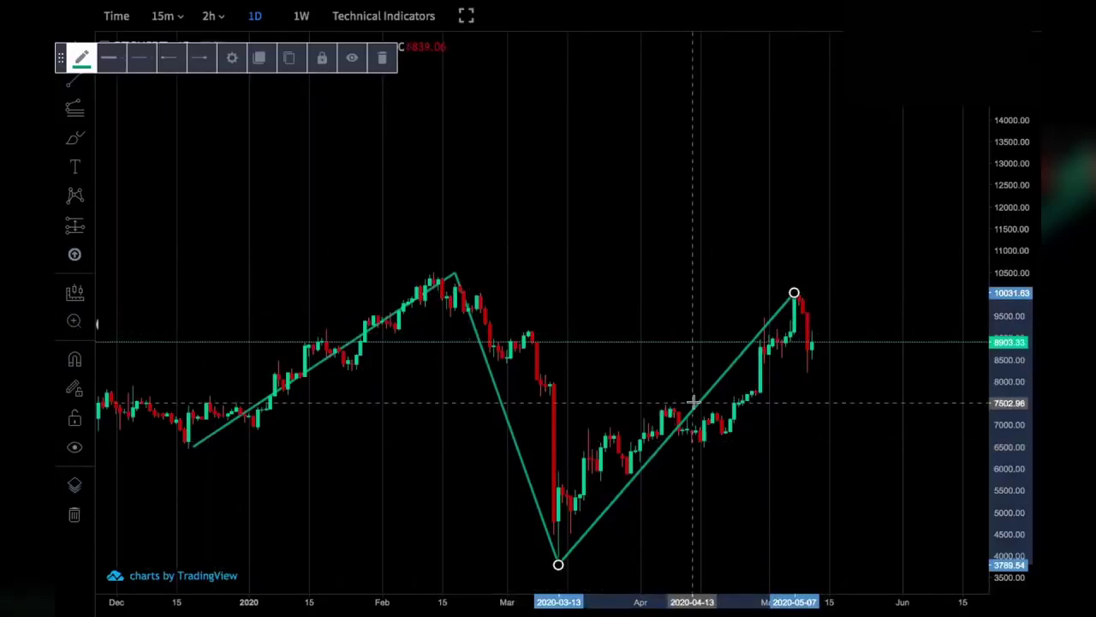
pyautogui.press('Delete')
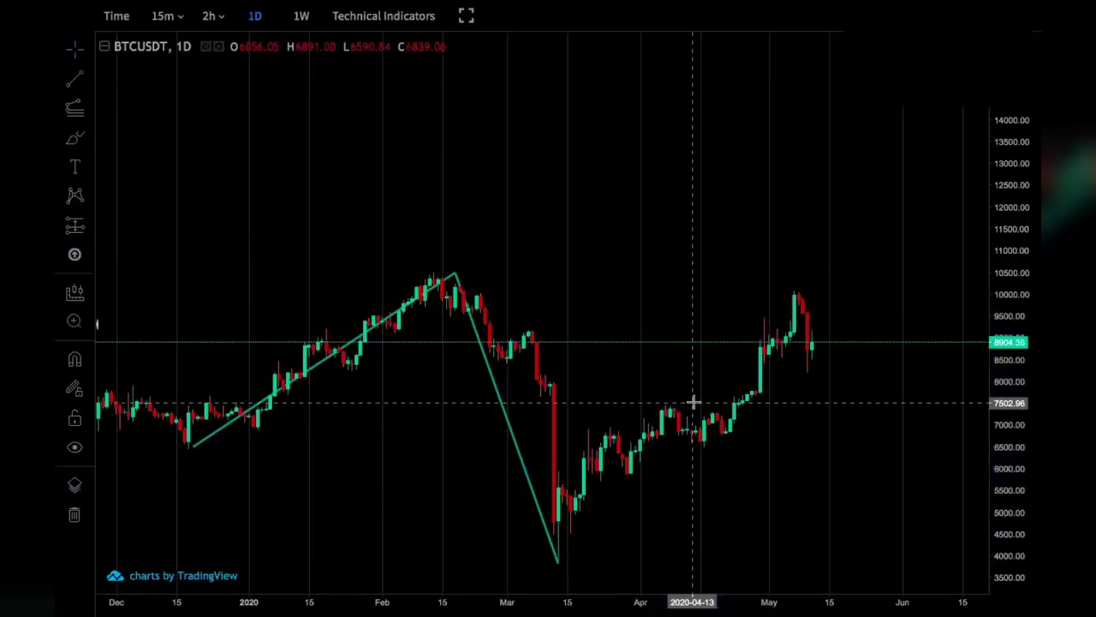
pyautogui.click(356, 341)
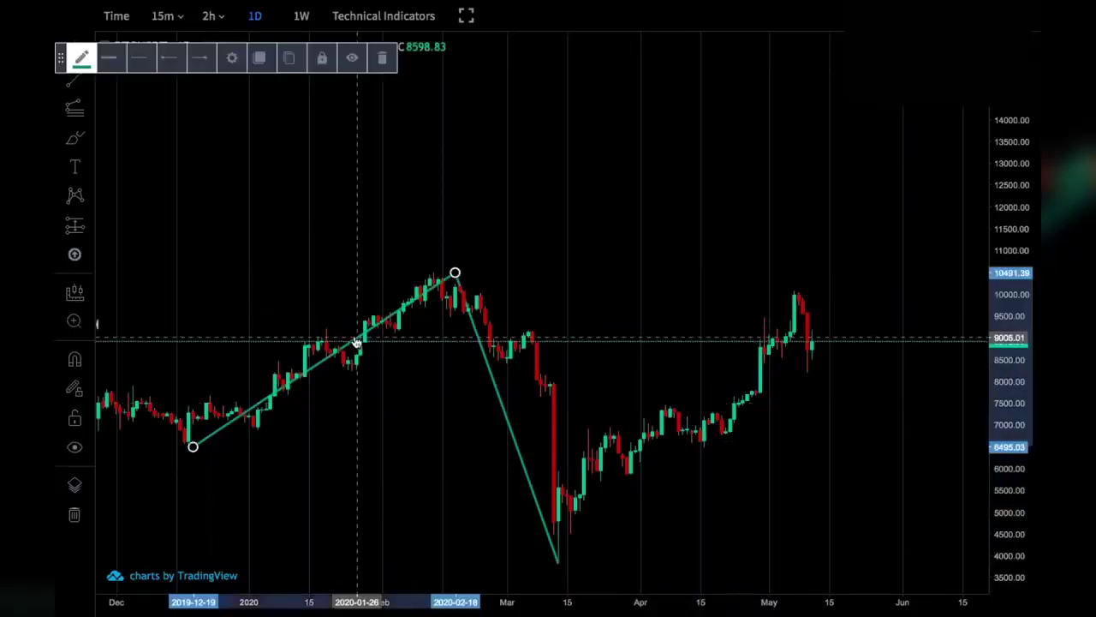
pyautogui.press('Delete')
pyautogui.click(503, 411)
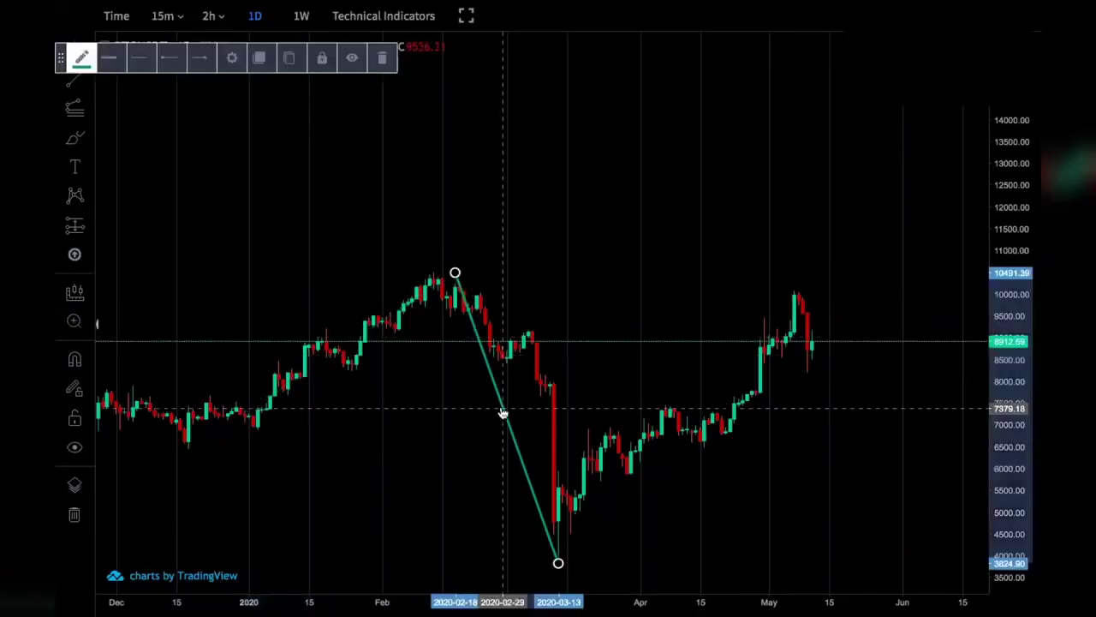
pyautogui.press('Delete')
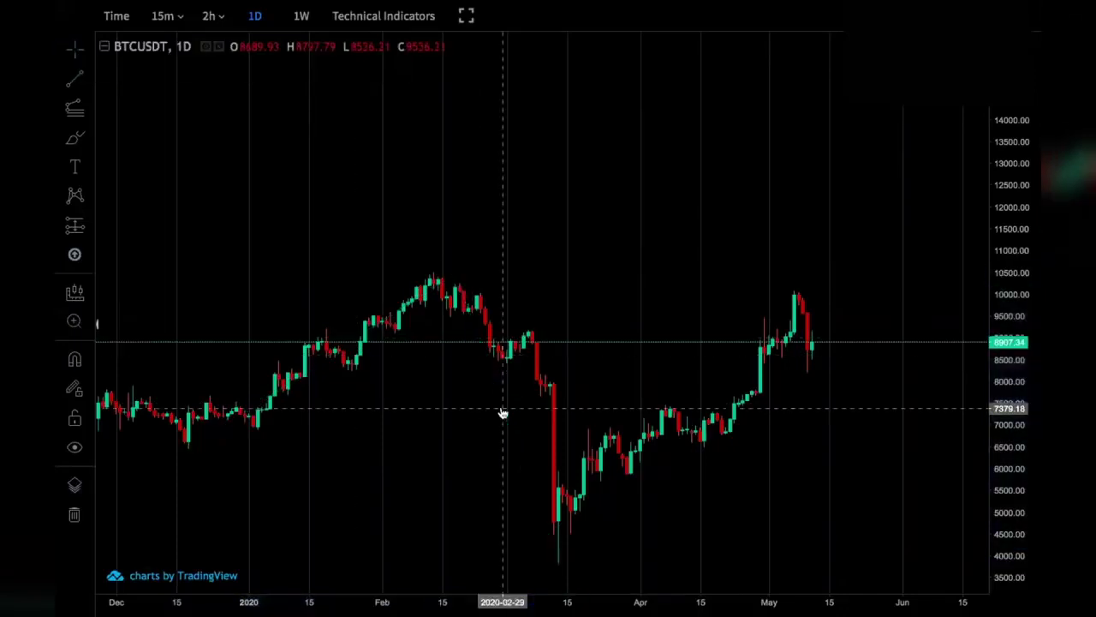
# Draw a Trend-Based Fib Extension from the December 2019 low at about 6424 through the February high at about 10491 to about 3825 in mid-July 2020
pyautogui.click(92, 114)
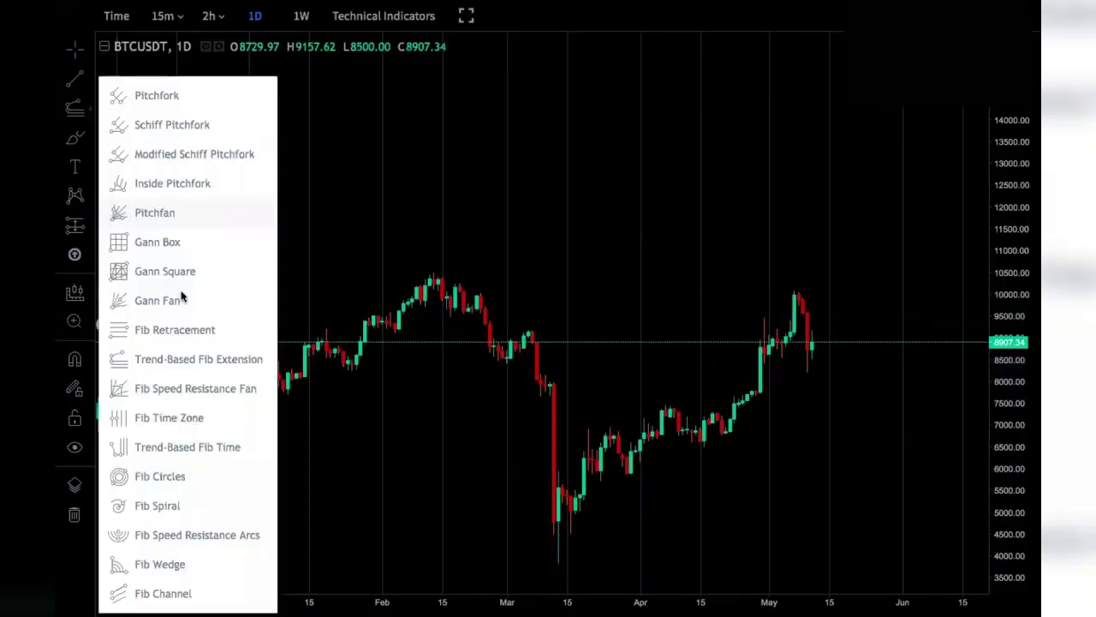
pyautogui.click(184, 360)
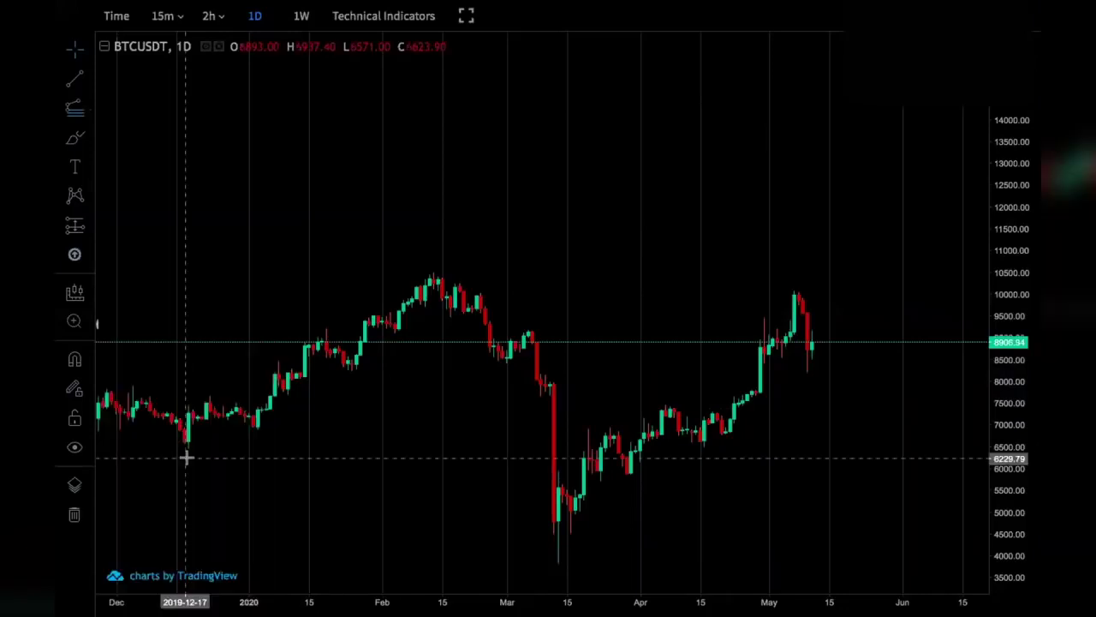
pyautogui.scroll(-3, 186, 456)
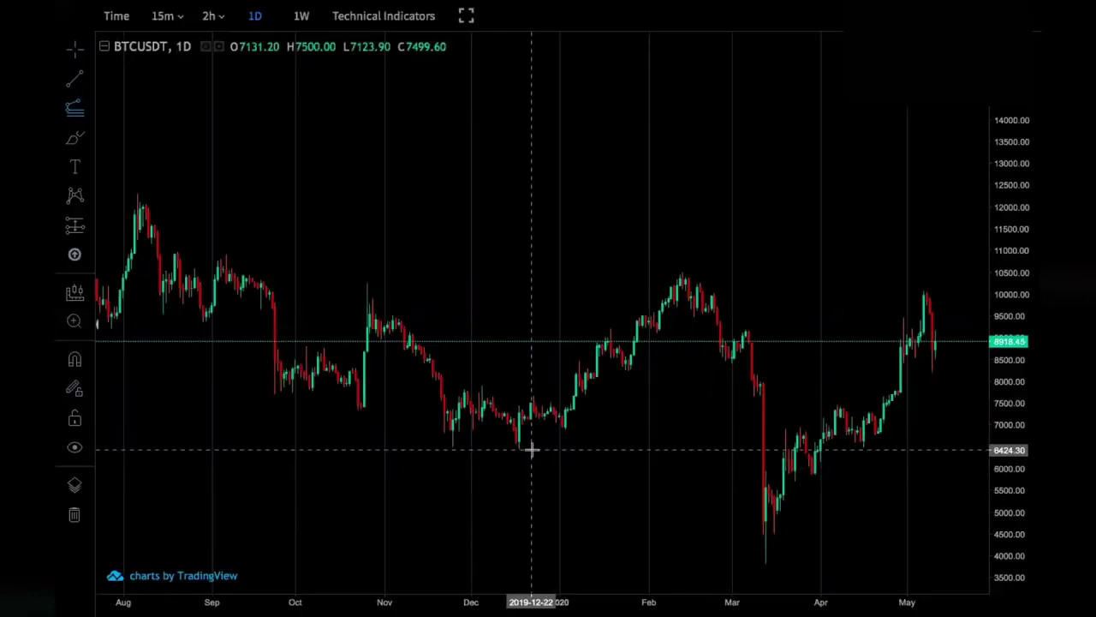
pyautogui.click(531, 449)
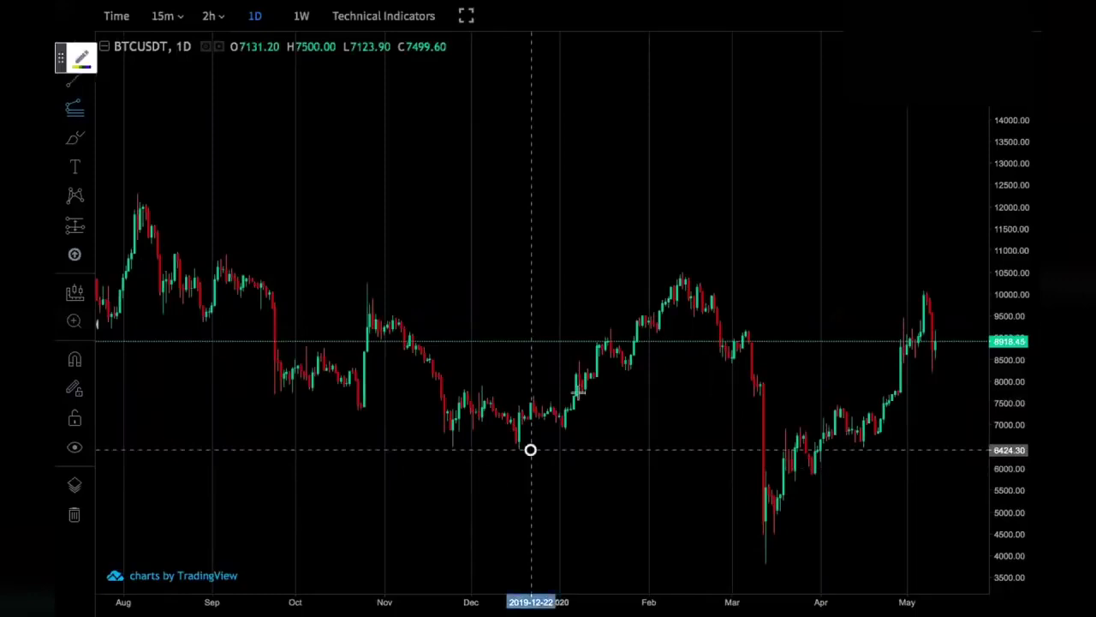
pyautogui.click(665, 272)
pyautogui.click(698, 415)
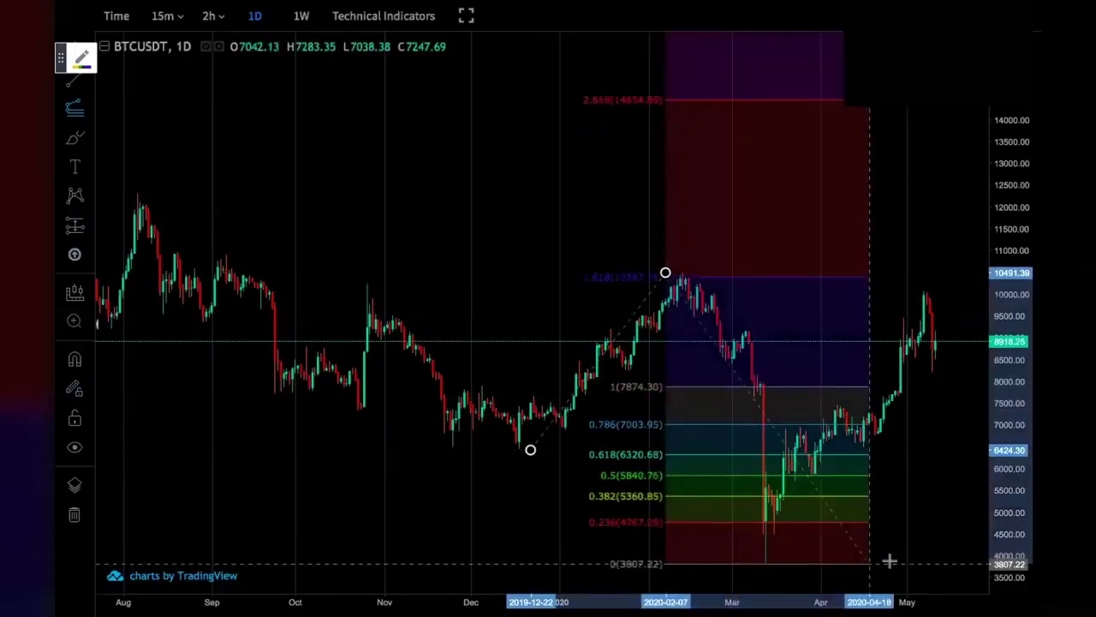
pyautogui.scroll(-3, 848, 557)
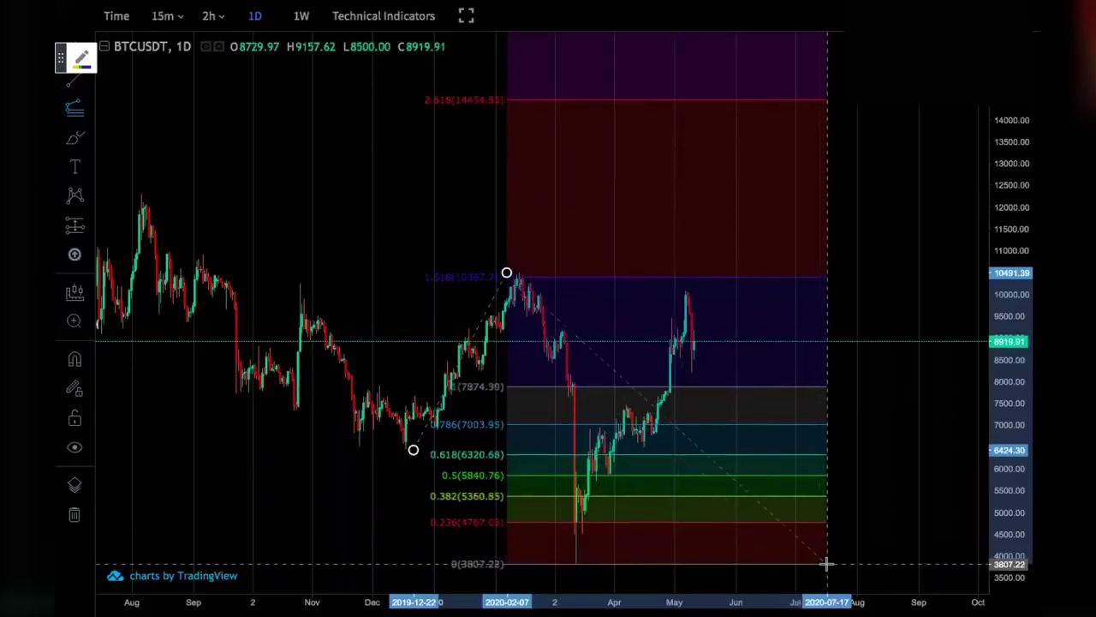
pyautogui.click(824, 563)
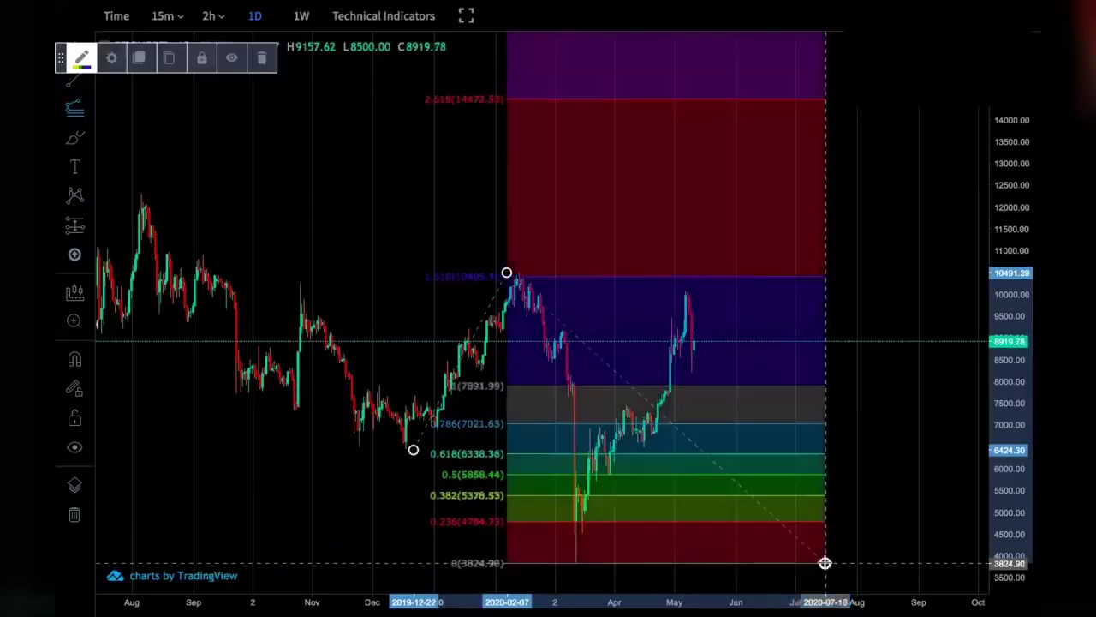
pyautogui.click(869, 486)
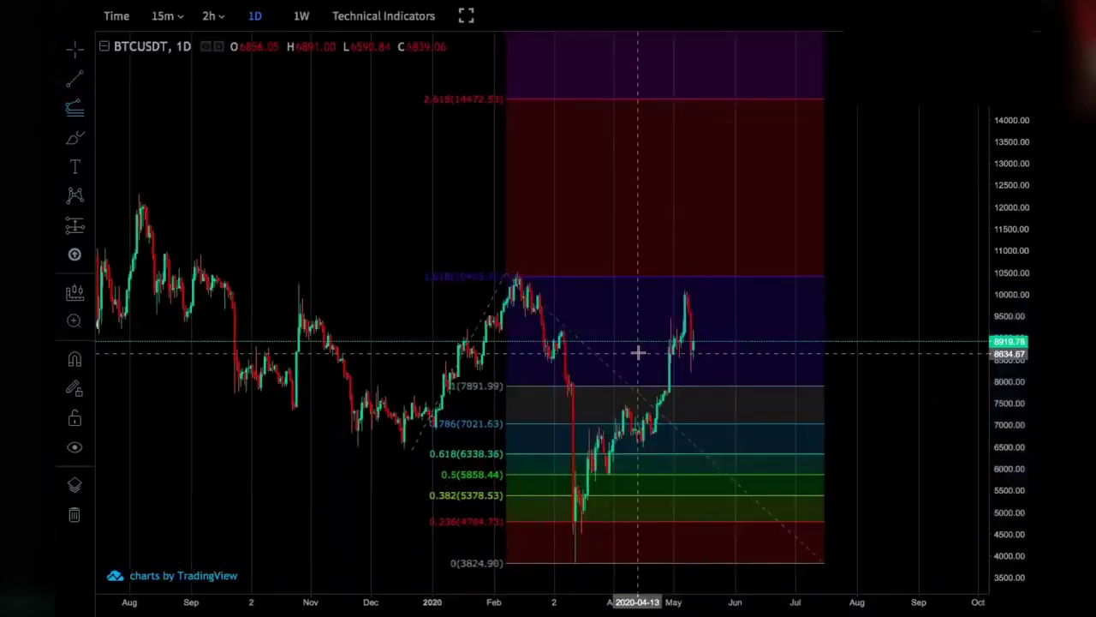
# Examine how the March to May 2020 candles react at the Fib extension levels, checking each arrow-marked support and resistance point
pyautogui.scroll(5, 638, 351)
pyautogui.scroll(1, 991, 498)
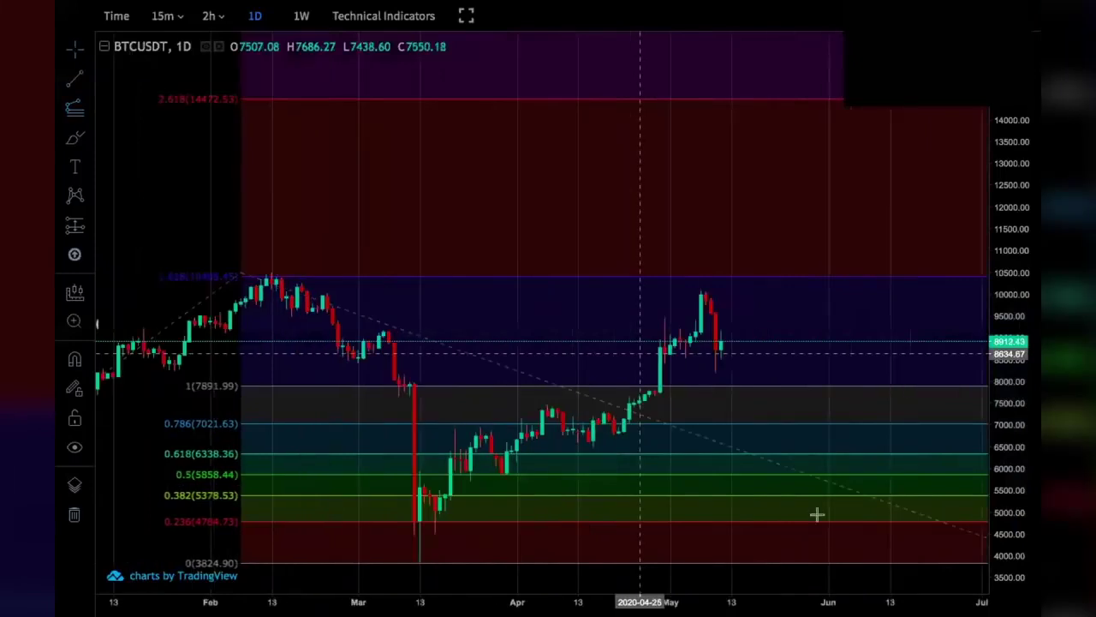
pyautogui.scroll(-2, 815, 514)
pyautogui.click(471, 455)
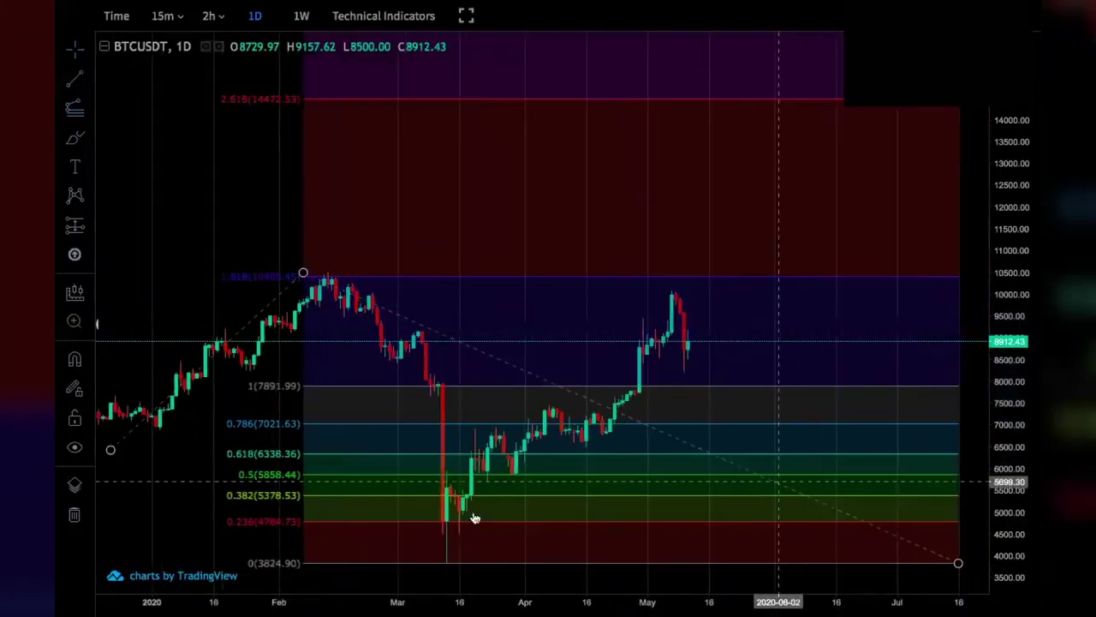
pyautogui.click(484, 435)
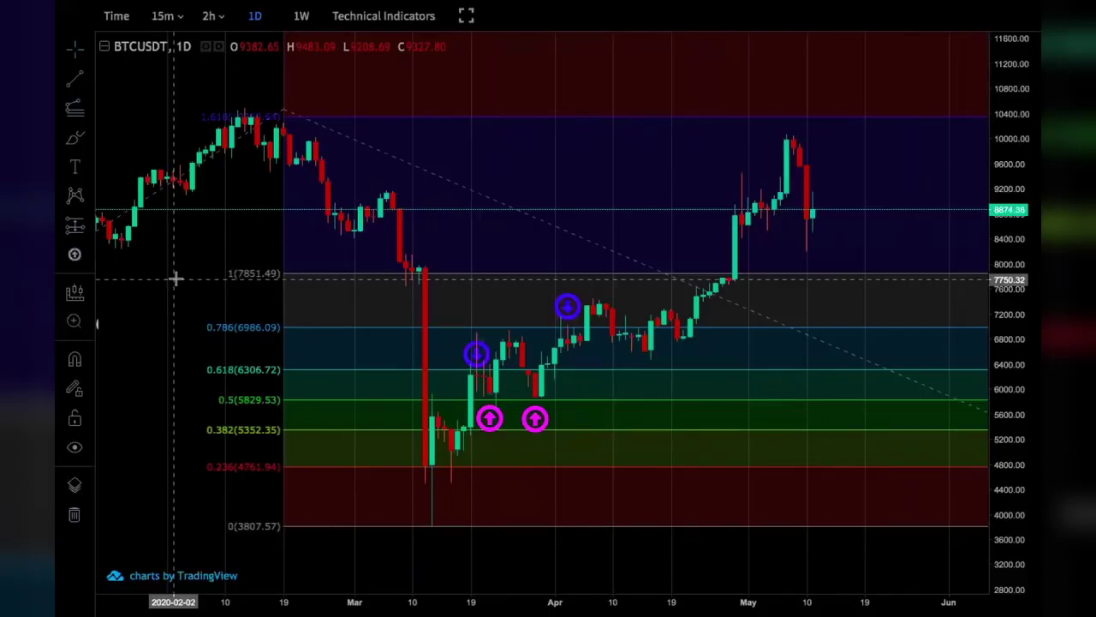
pyautogui.click(489, 421)
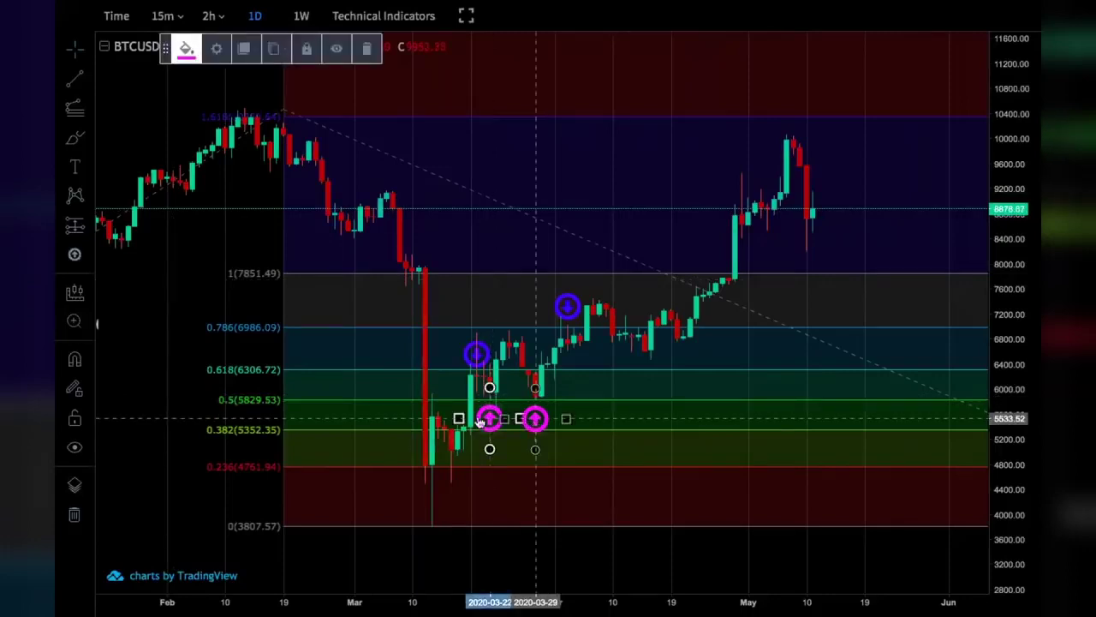
pyautogui.click(477, 356)
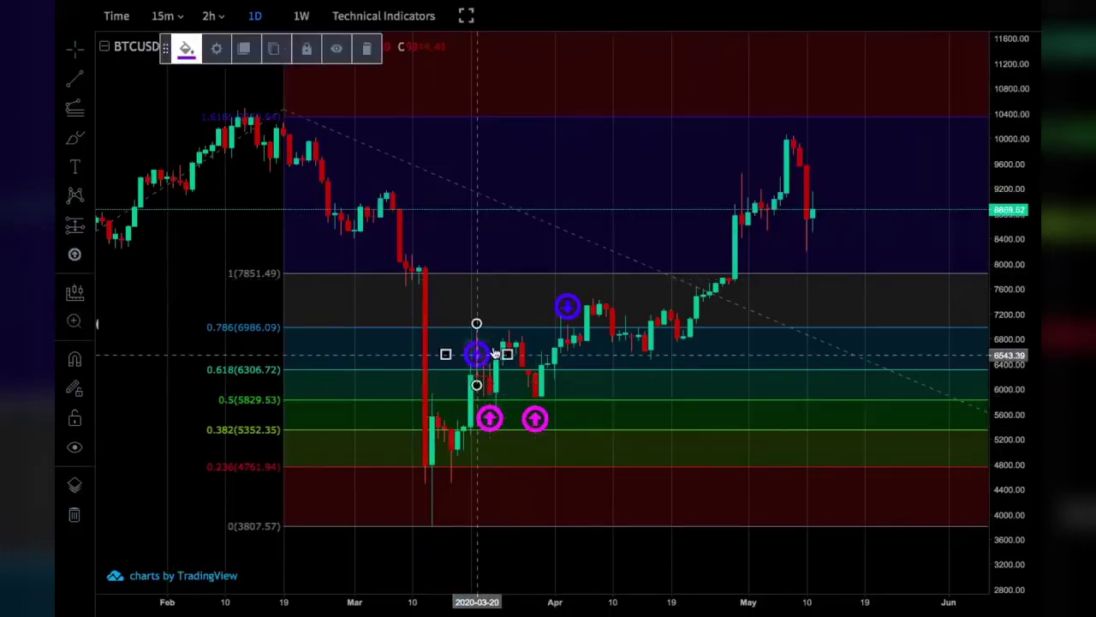
pyautogui.click(567, 305)
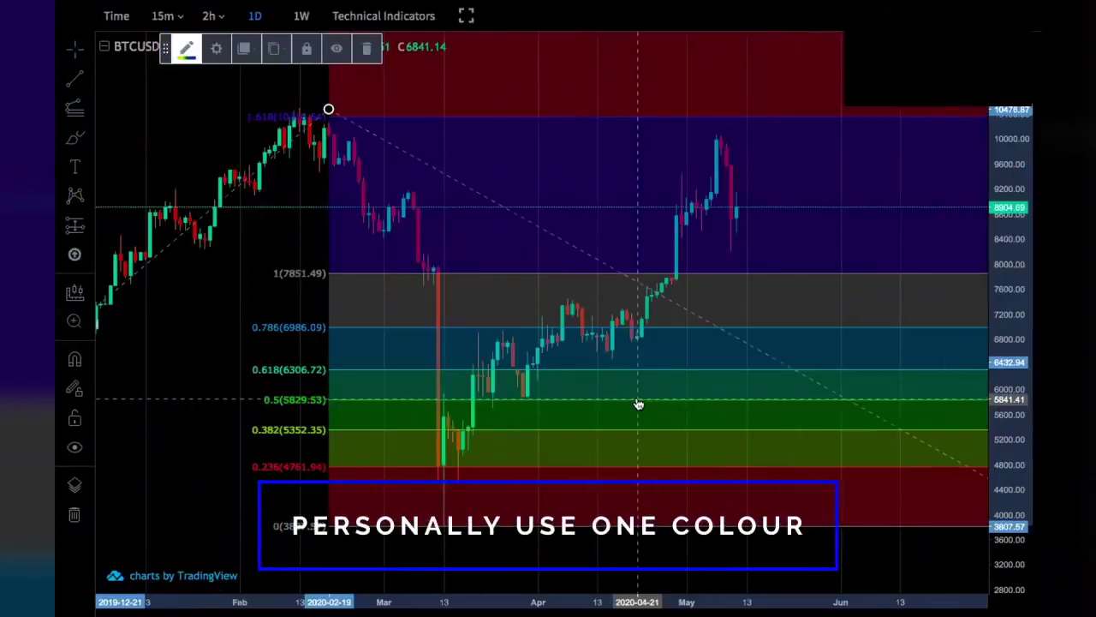
# Open the Fib extension's style settings and recolour its 0.5 level magenta
pyautogui.doubleClick(637, 403)
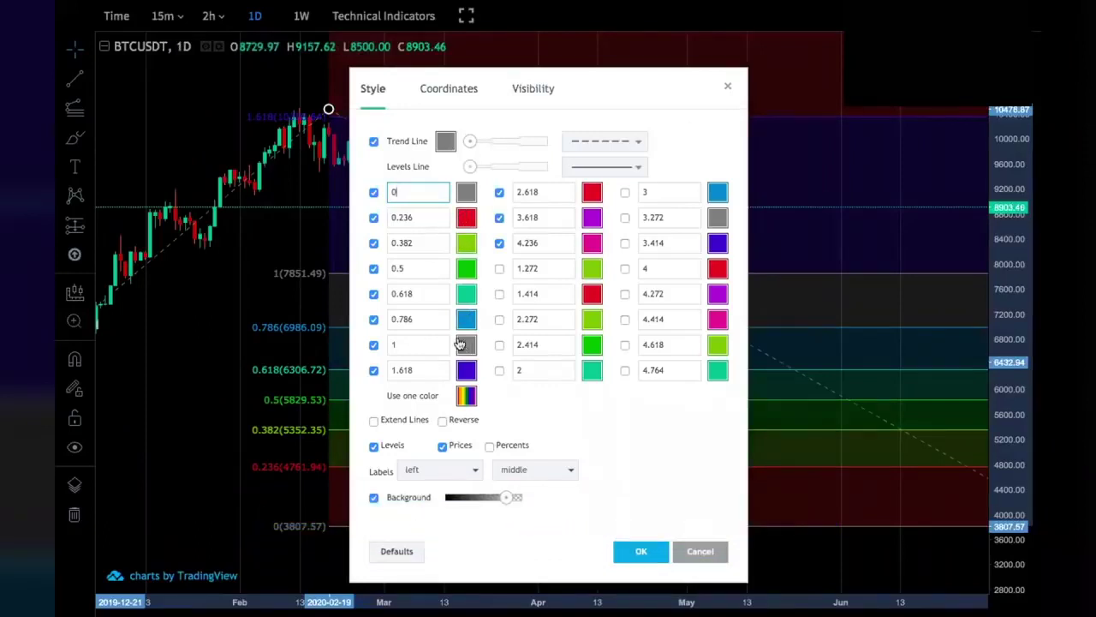
pyautogui.click(465, 271)
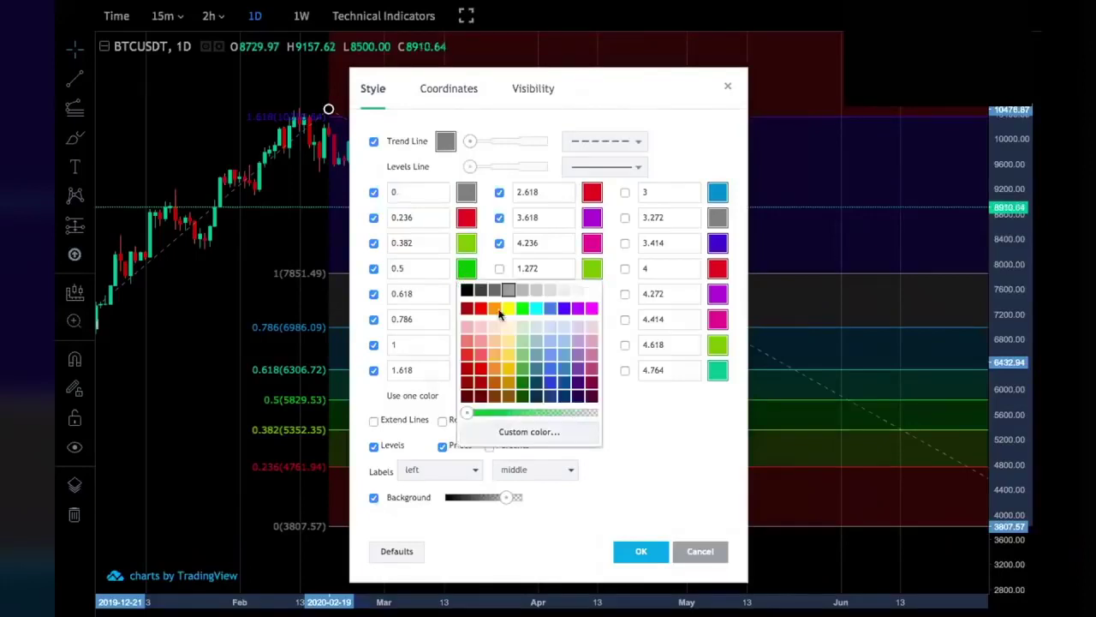
pyautogui.click(590, 309)
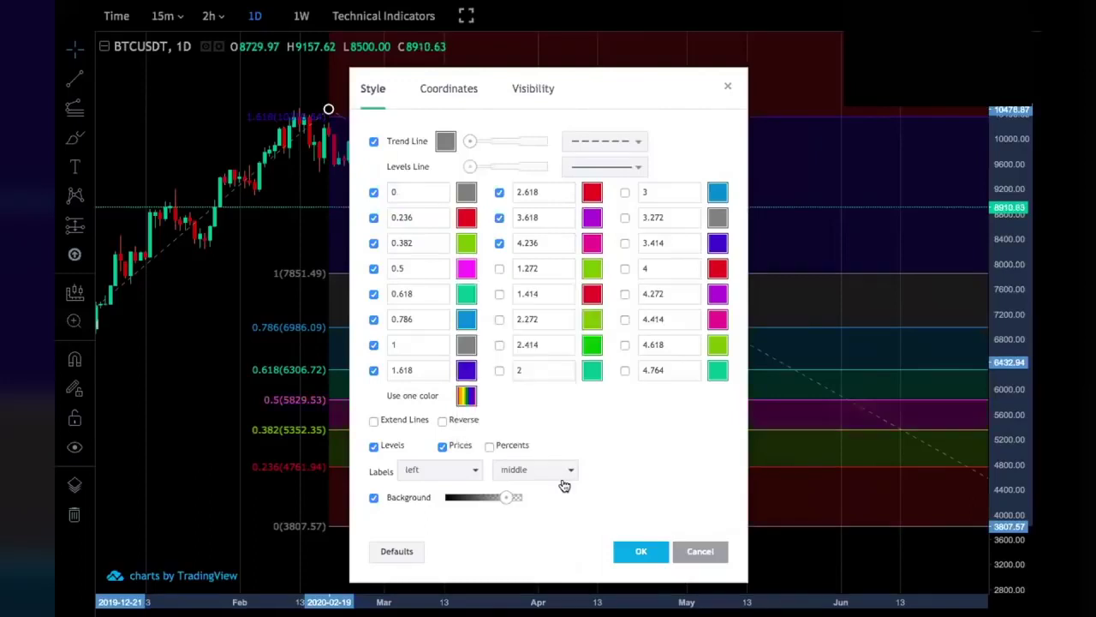
# Apply white as the single colour for the Fib extension's trend line and all its levels, keeping the chart in view
pyautogui.moveTo(649, 91); pyautogui.dragTo(776, 88)
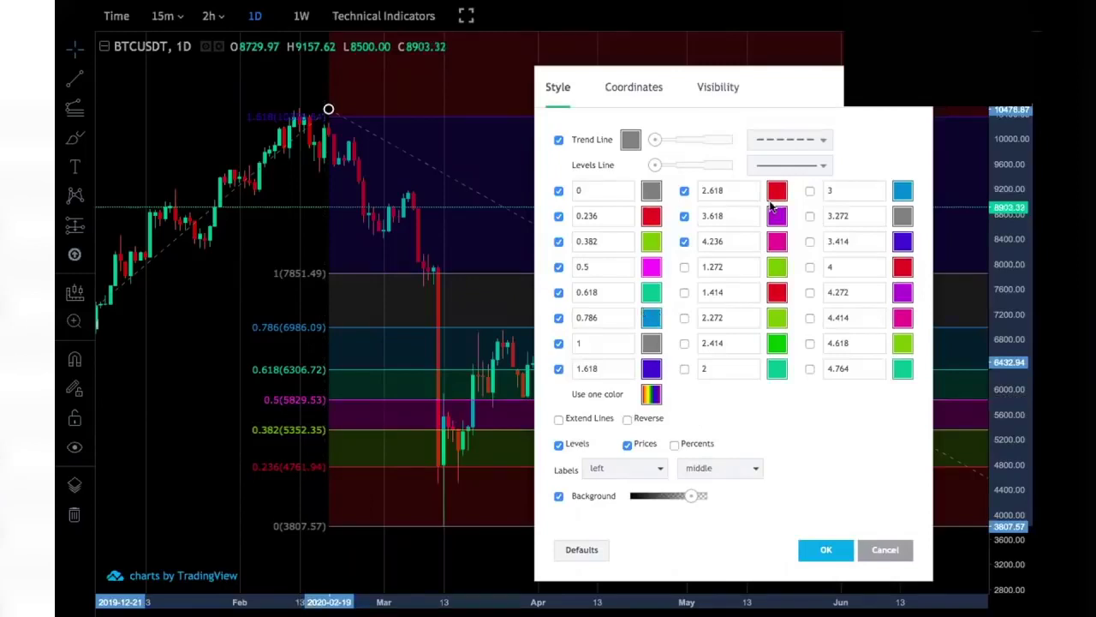
pyautogui.click(652, 396)
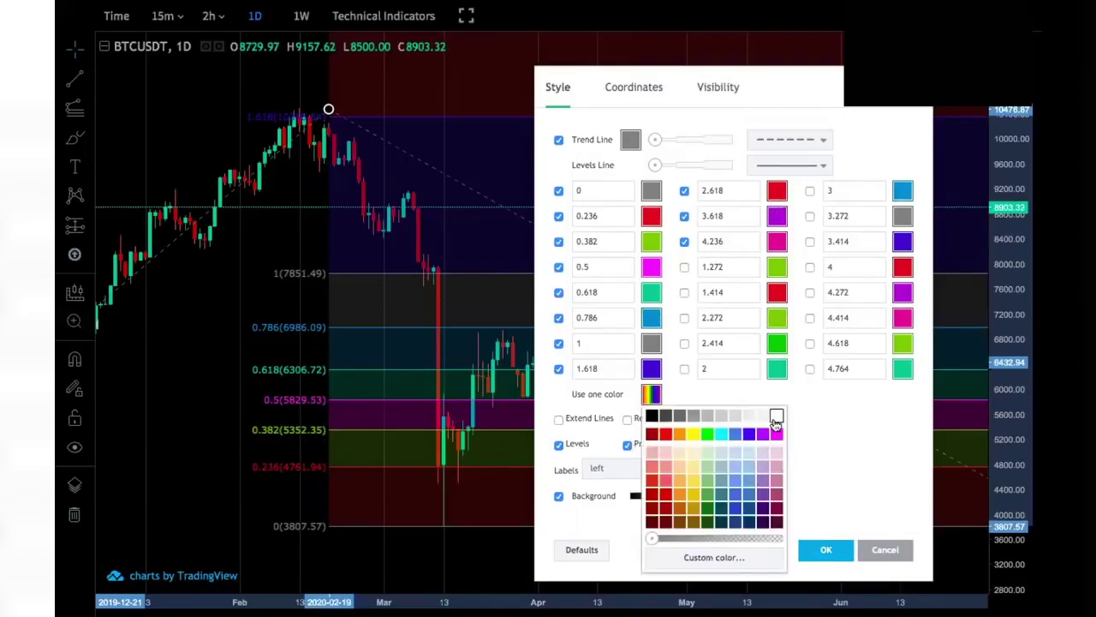
pyautogui.click(776, 417)
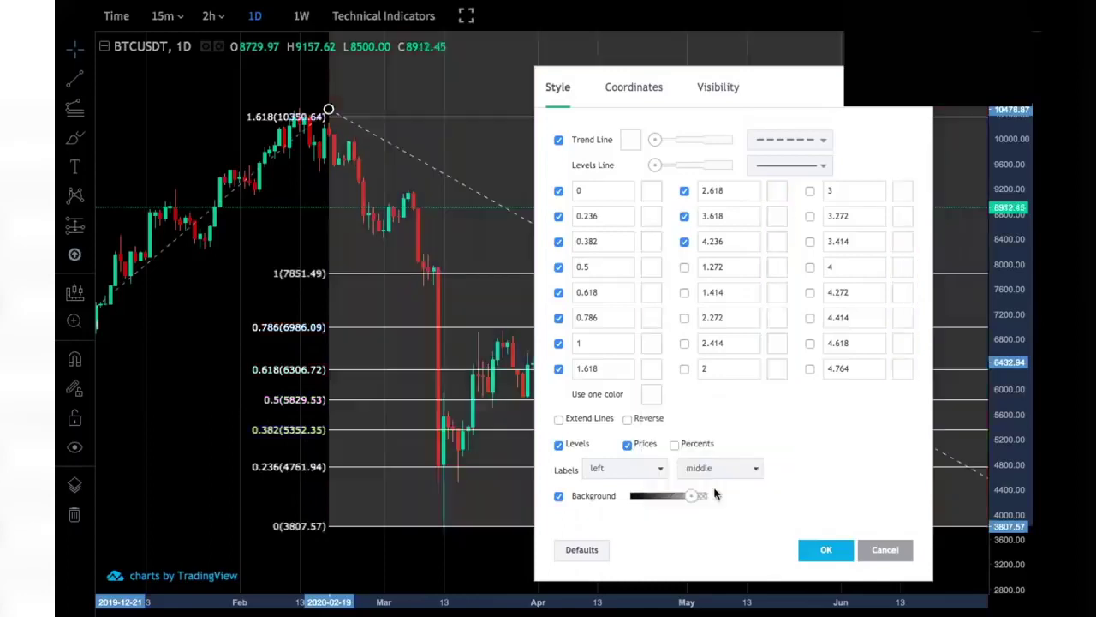
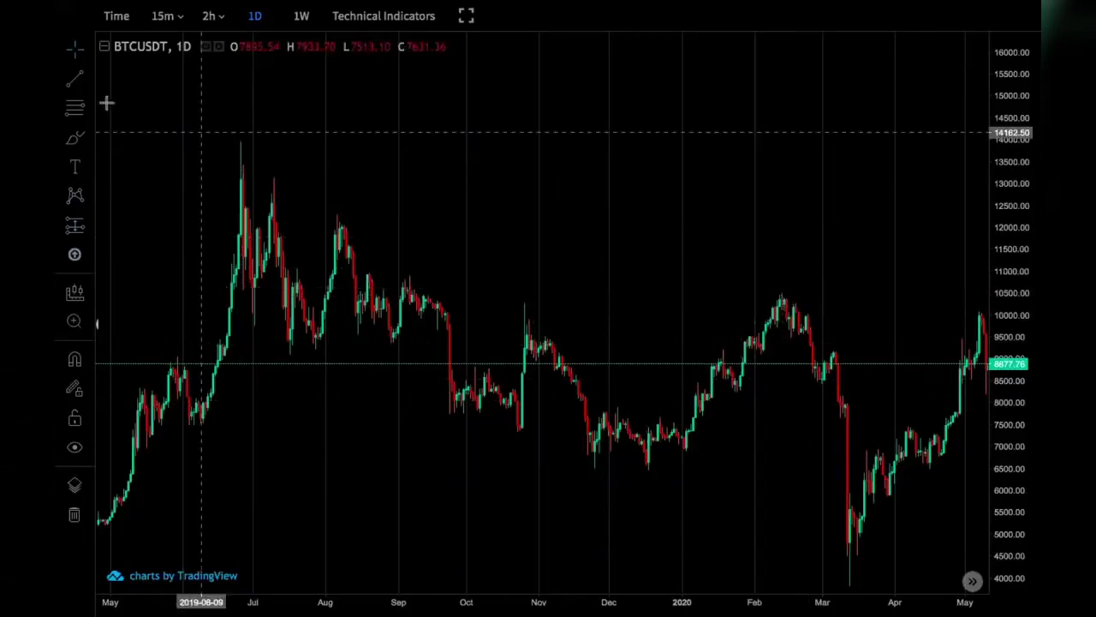
# Draw a Fib Retracement from the June 2019 high at about 13969 down to about 6439, and a vertical line at the December 2019 low
pyautogui.click(76, 111)
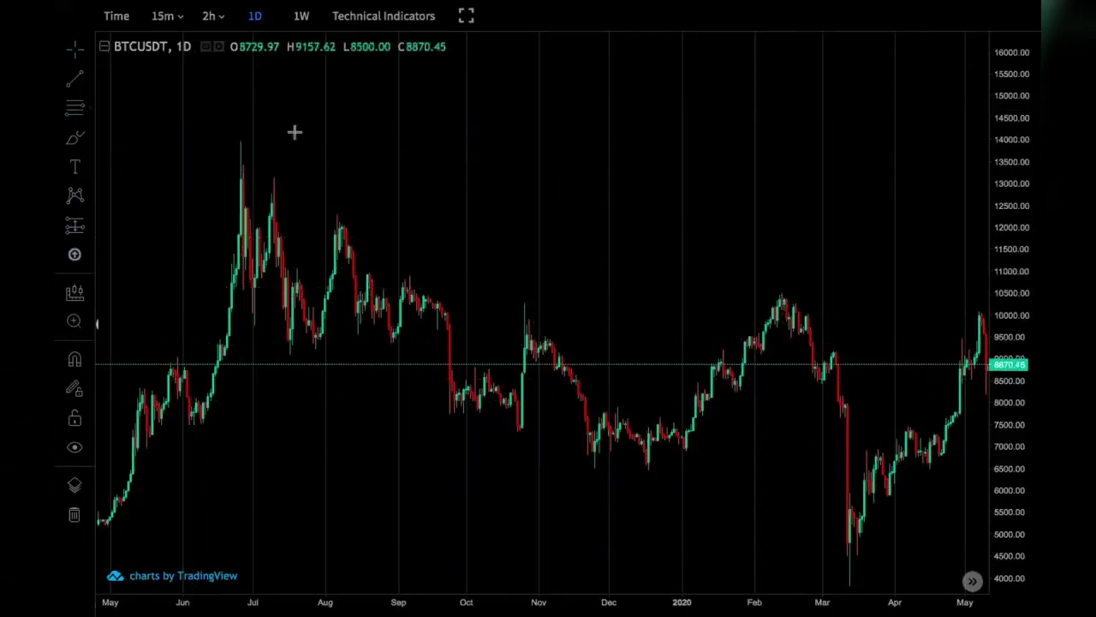
pyautogui.click(247, 140)
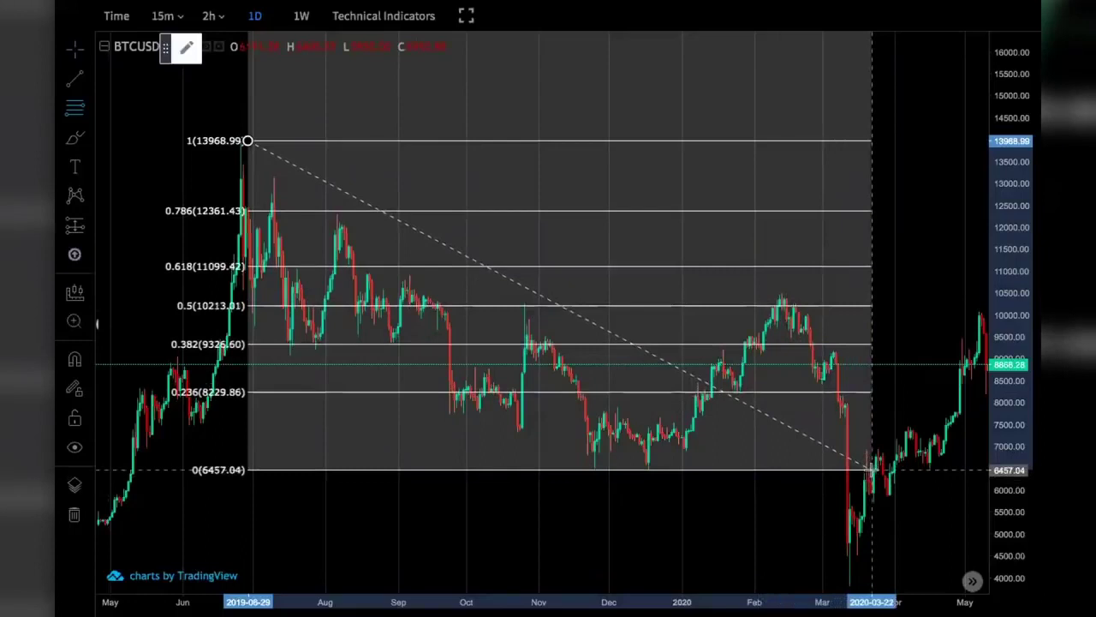
pyautogui.click(871, 470)
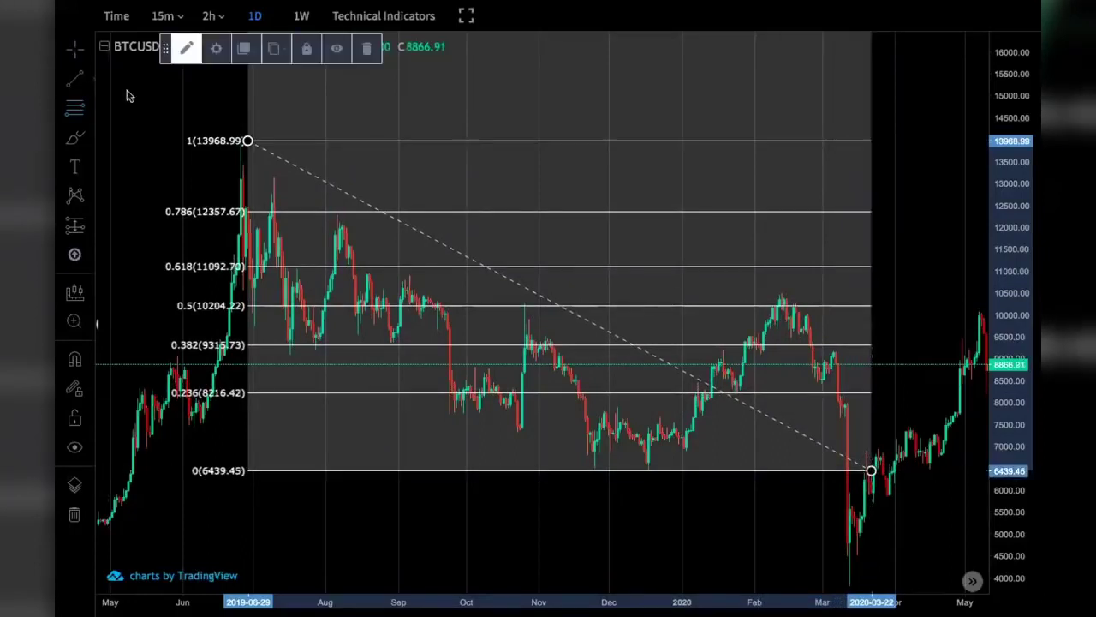
pyautogui.click(162, 195)
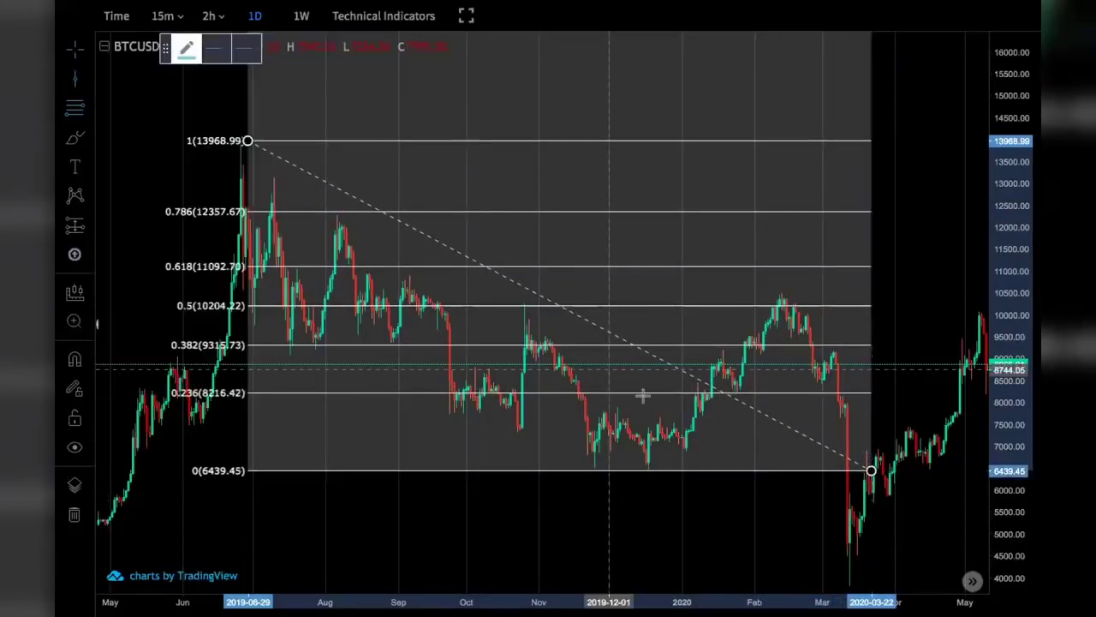
pyautogui.click(644, 398)
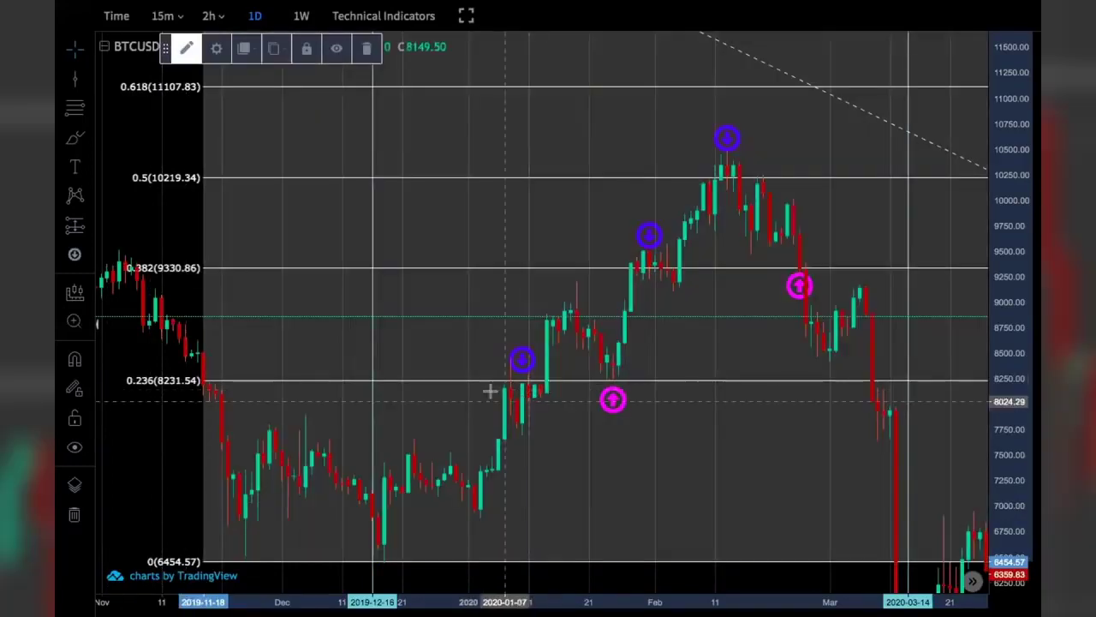
# Examine how the January to March 2020 candles react at the 0.236, 0.382 and 0.5 retracement levels, following the arrow markers
pyautogui.click(545, 385)
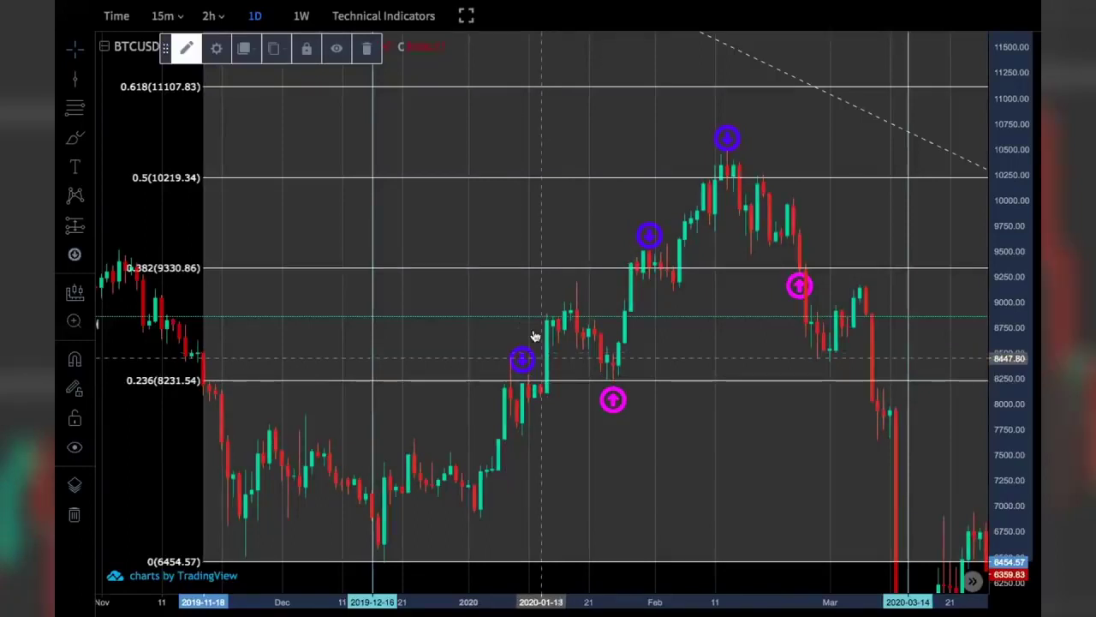
pyautogui.click(613, 390)
pyautogui.click(613, 387)
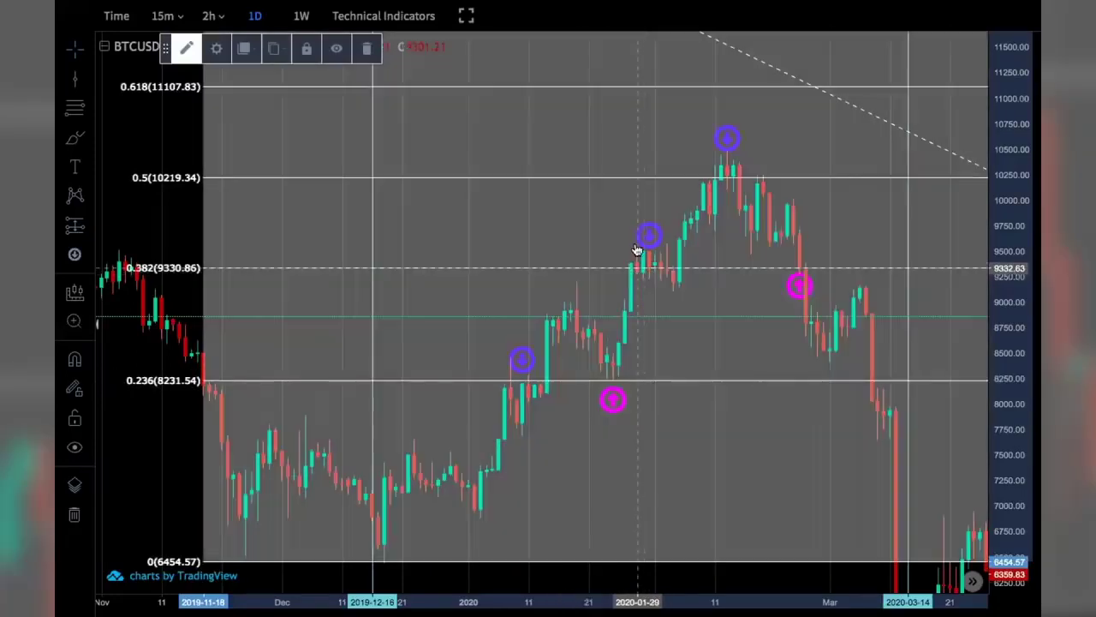
pyautogui.click(648, 235)
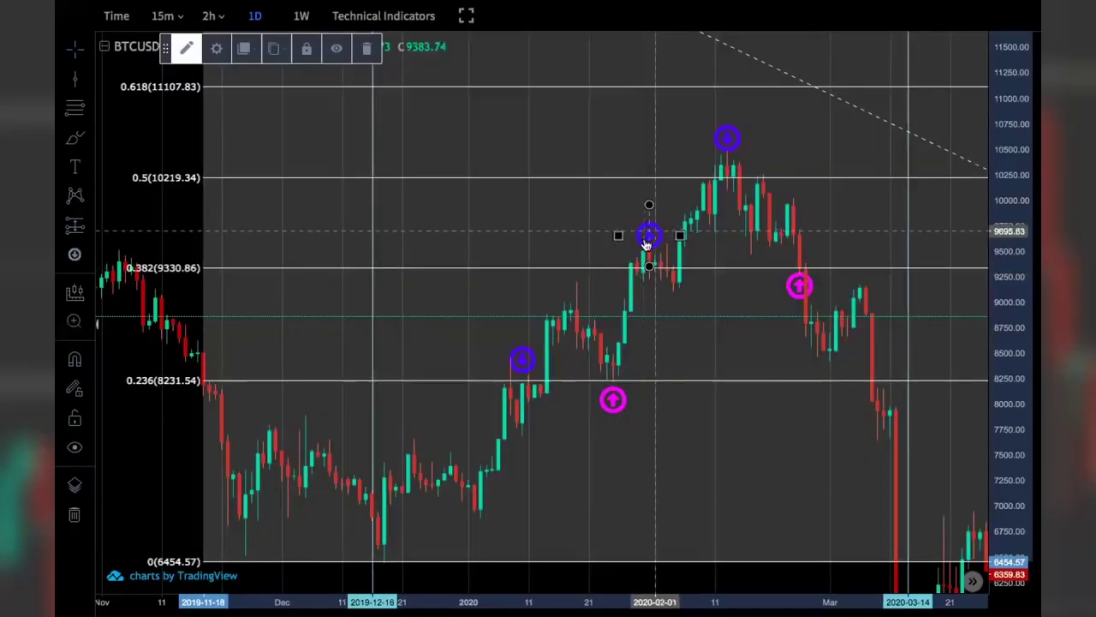
pyautogui.click(665, 283)
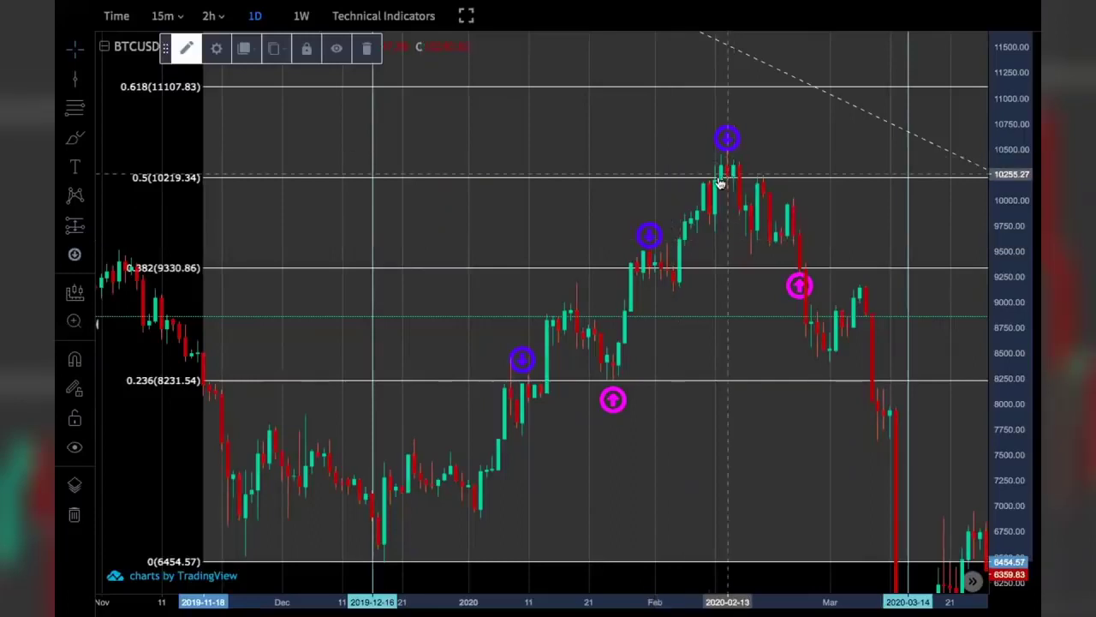
pyautogui.hscroll(5, 694, 244)
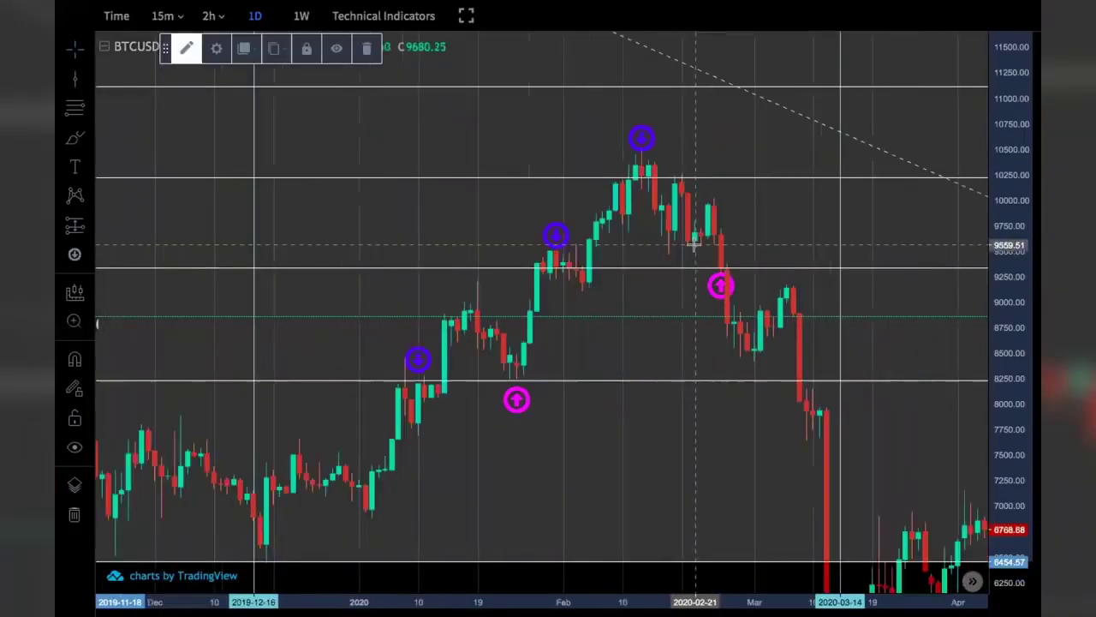
pyautogui.hscroll(2, 693, 244)
pyautogui.hscroll(-5, 771, 281)
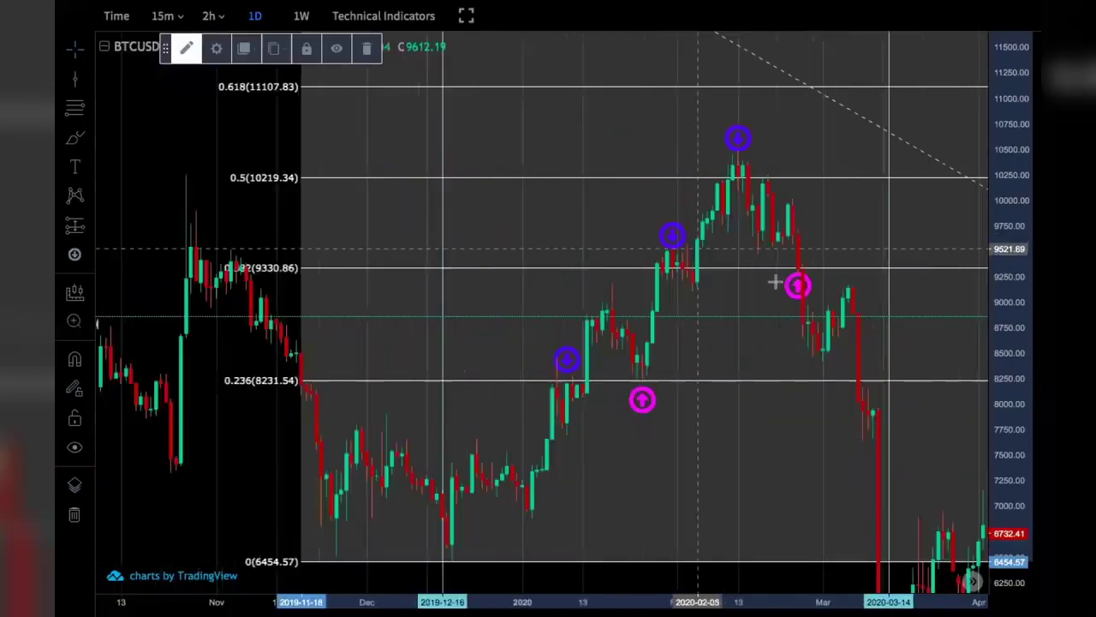
pyautogui.click(794, 291)
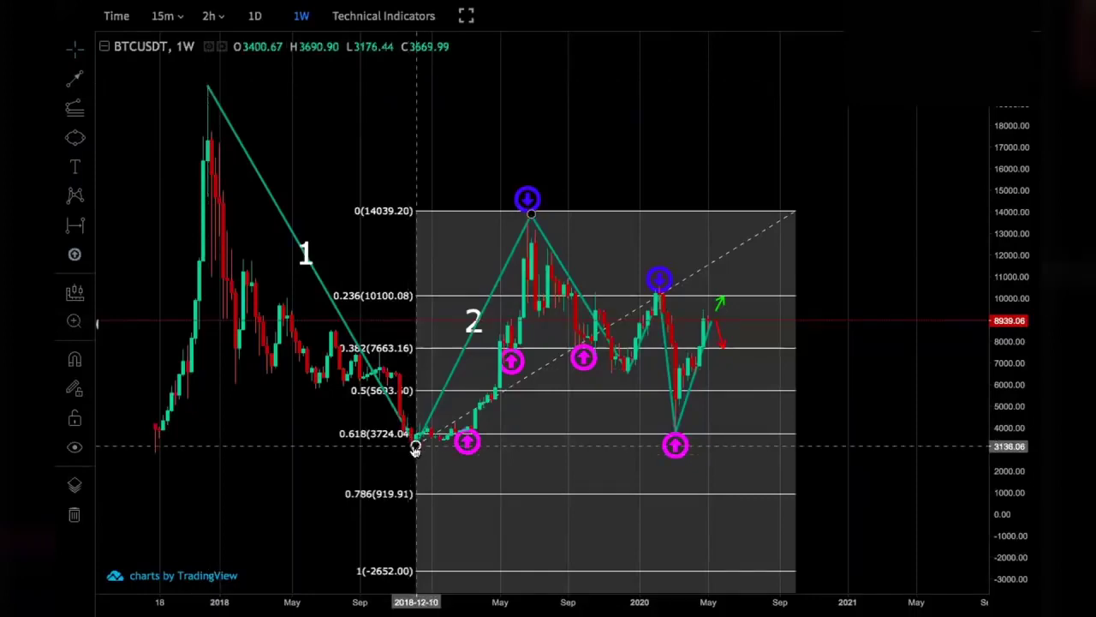
# Examine how the weekly candles react at the retracement levels drawn from the December 2018 low, following the pink and blue arrow markers
pyautogui.click(533, 211)
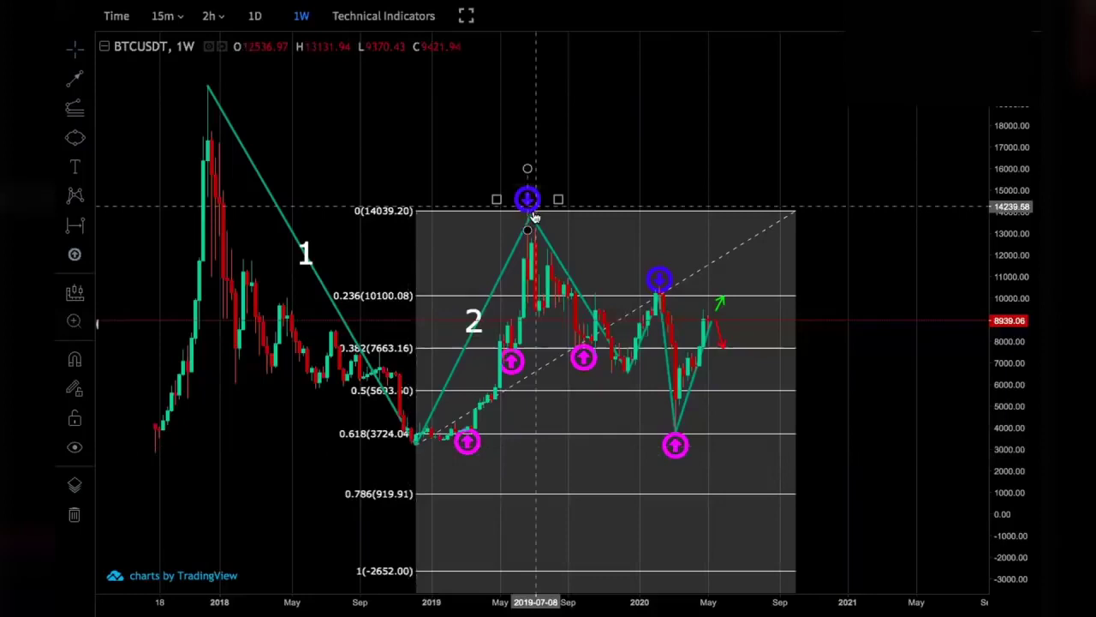
pyautogui.click(499, 296)
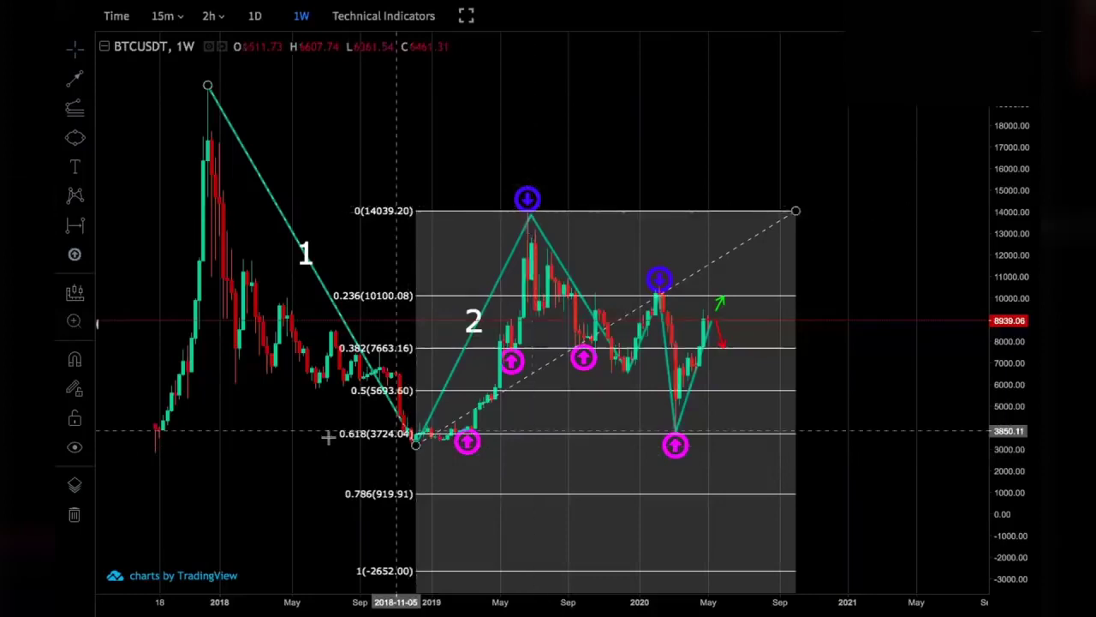
pyautogui.click(328, 437)
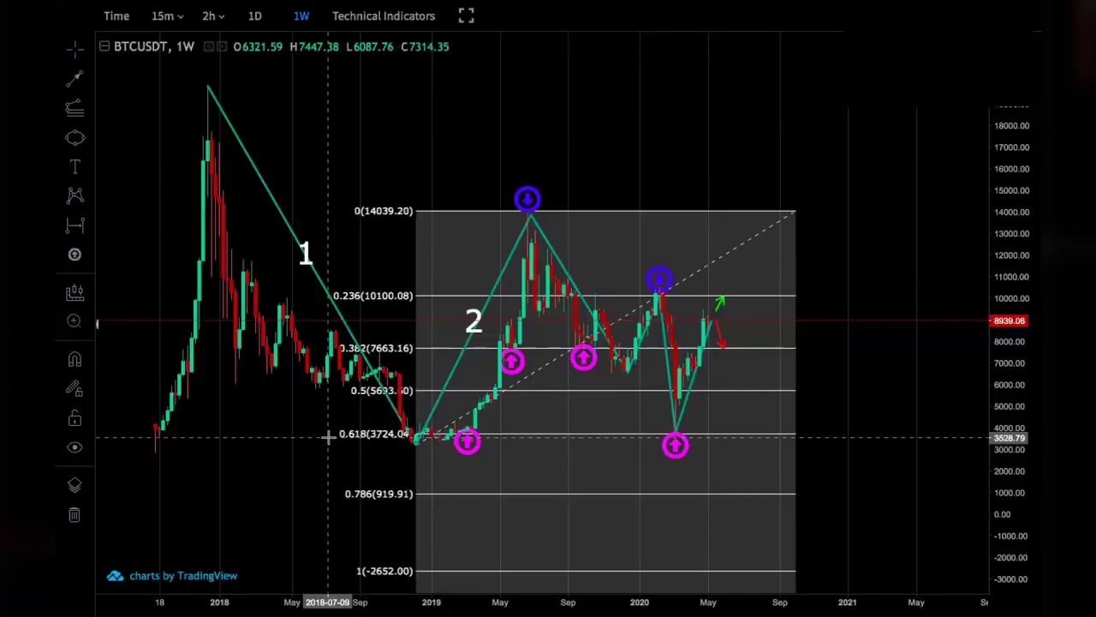
pyautogui.scroll(2, 328, 437)
pyautogui.scroll(1, 328, 437)
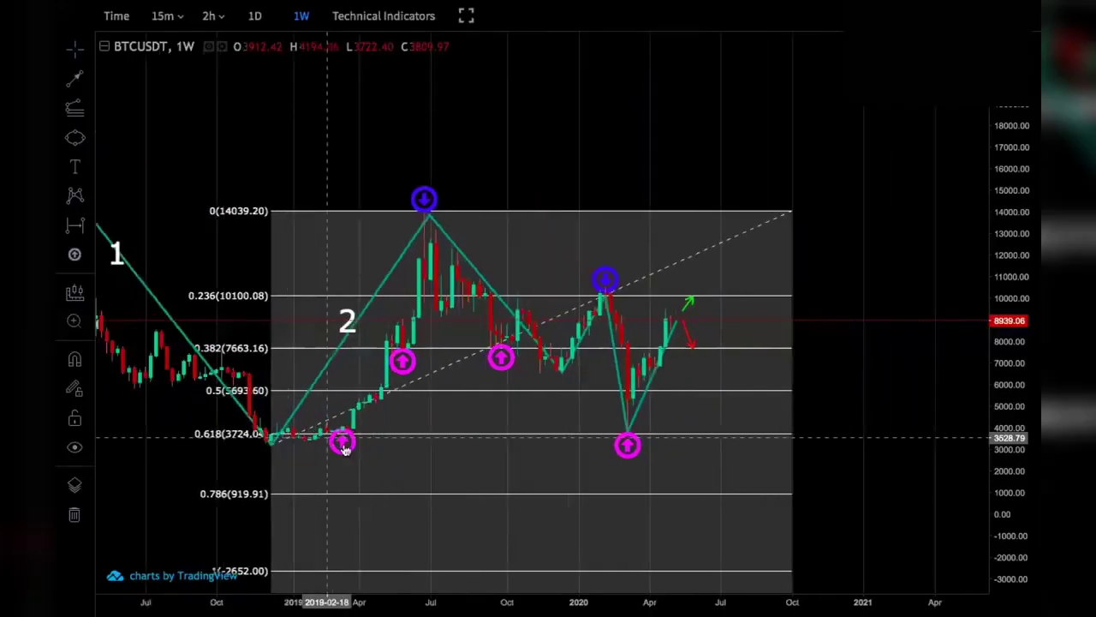
pyautogui.click(343, 440)
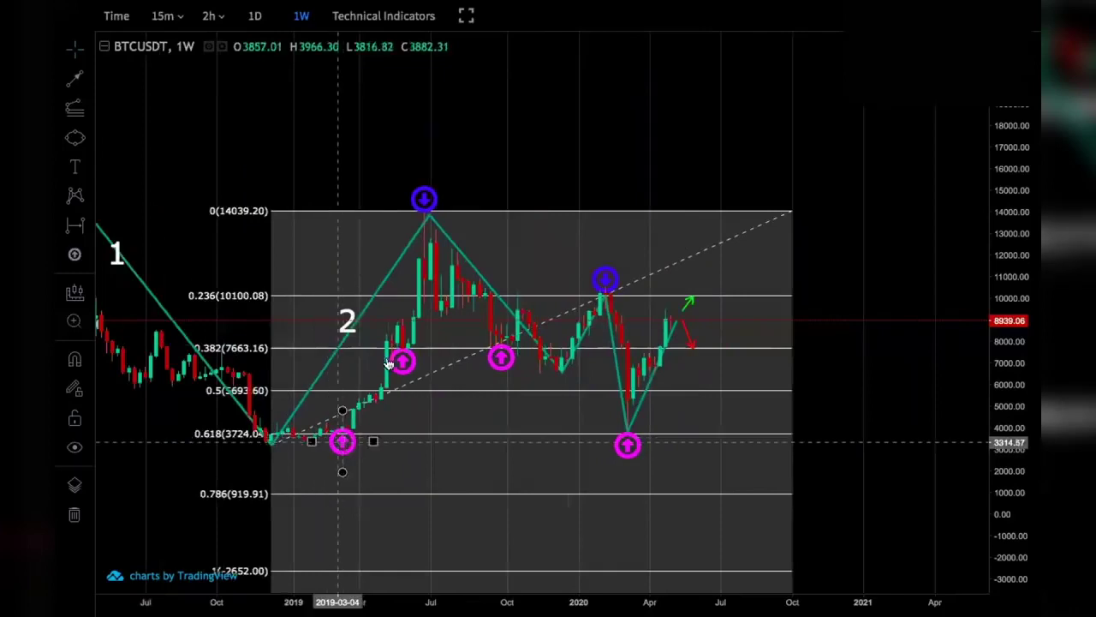
pyautogui.click(347, 424)
pyautogui.click(397, 365)
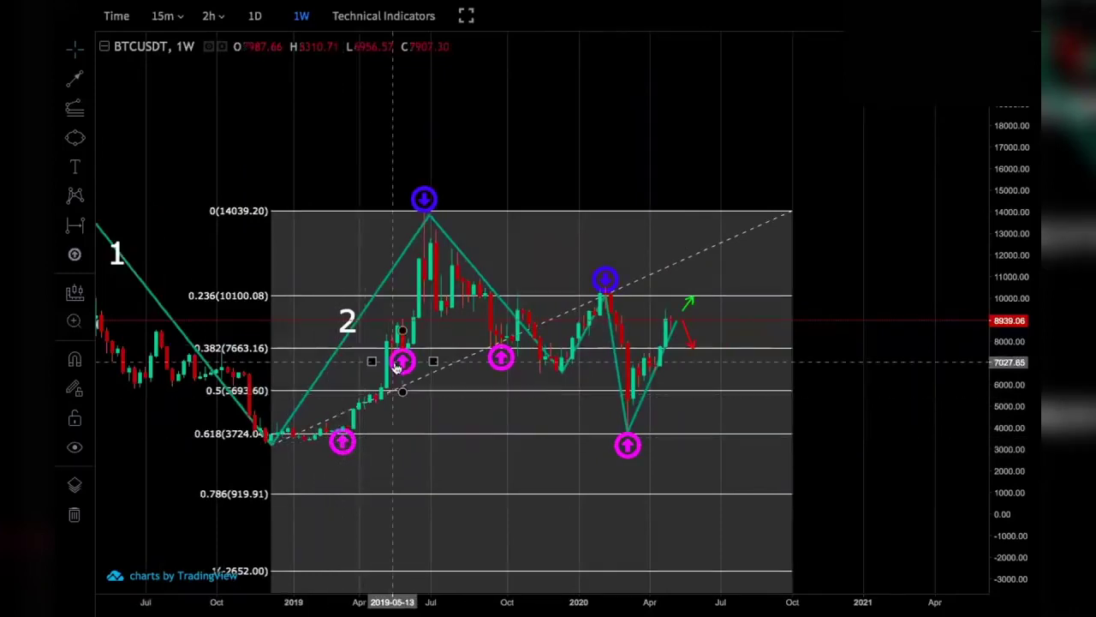
pyautogui.click(500, 358)
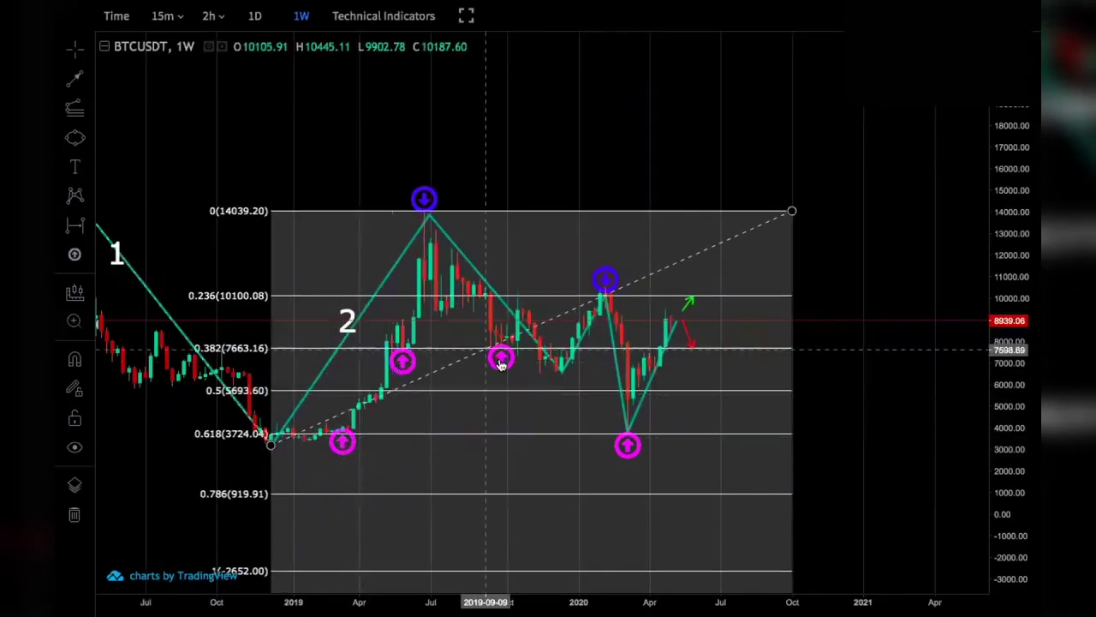
pyautogui.click(624, 444)
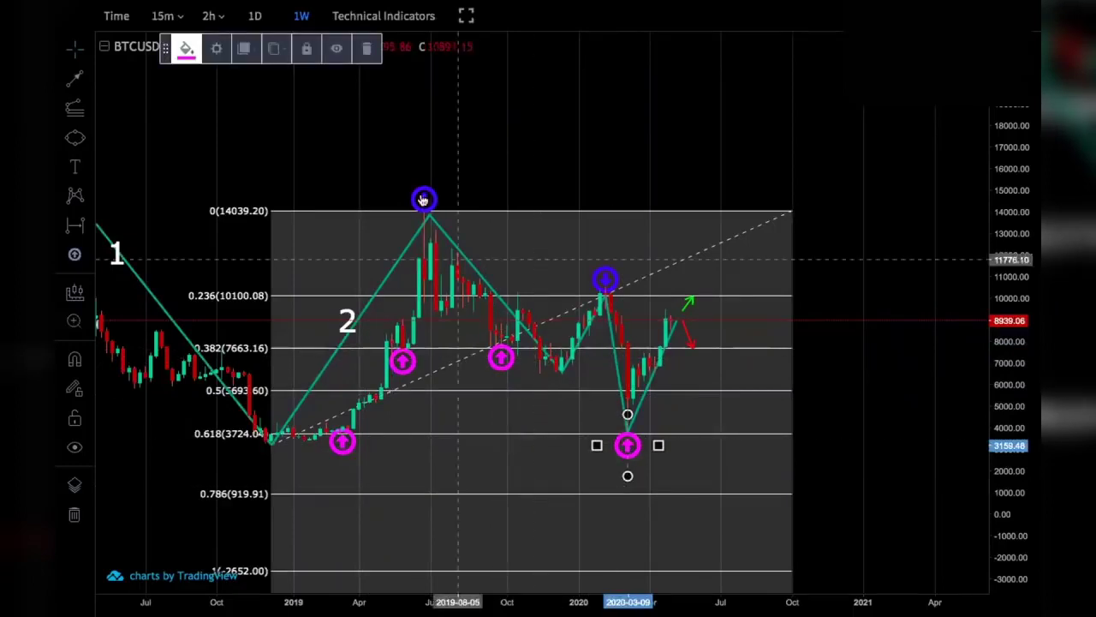
pyautogui.click(424, 199)
pyautogui.keyDown('ctrl'); pyautogui.click(604, 279); pyautogui.keyUp('ctrl')
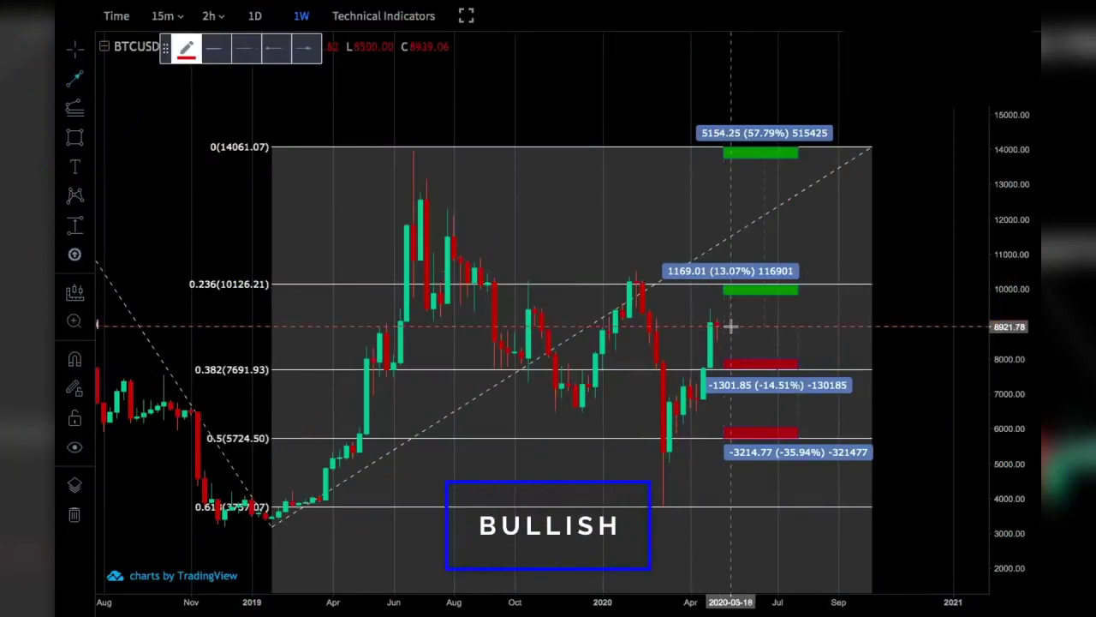
# Draw a red arrow from the current price at about 8922 in May 2020 up to about 10093, near the 0.236 level
pyautogui.click(729, 326)
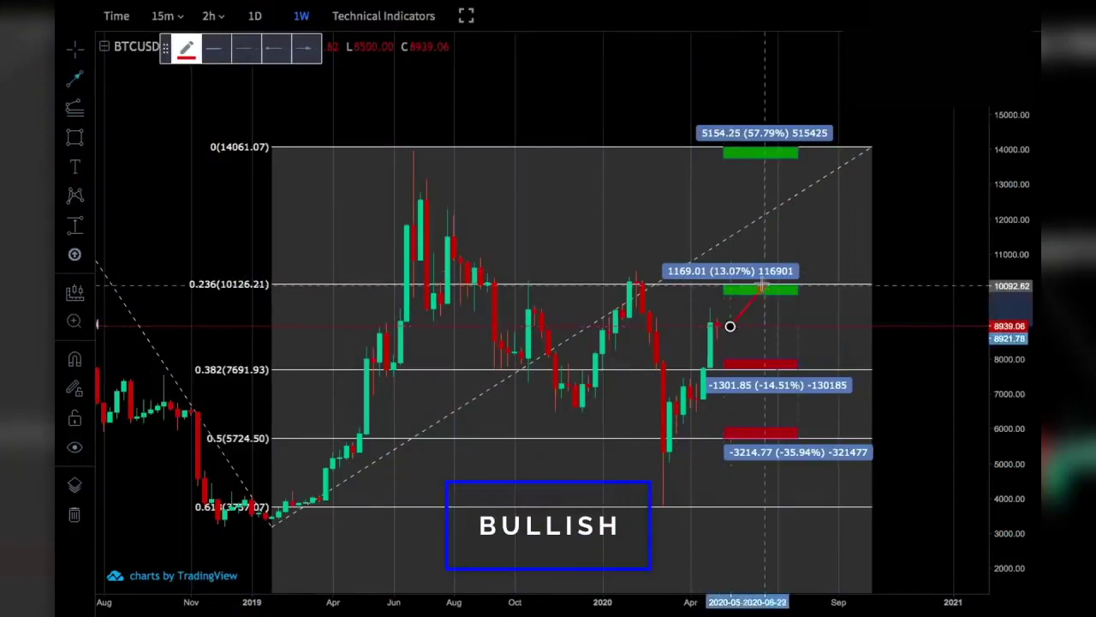
pyautogui.click(763, 287)
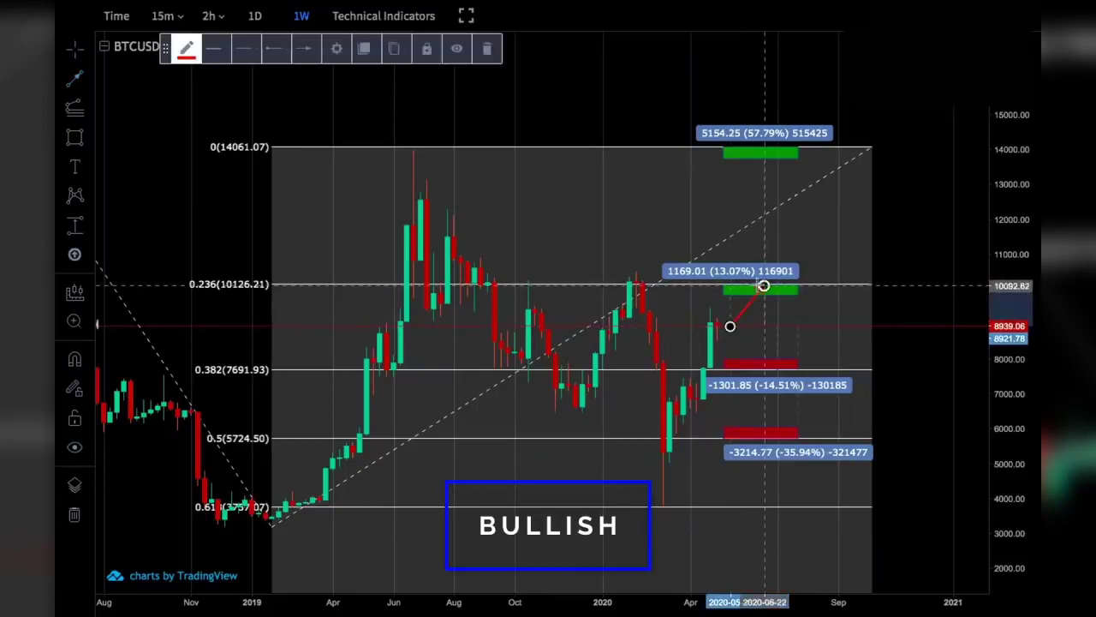
pyautogui.press('Right')
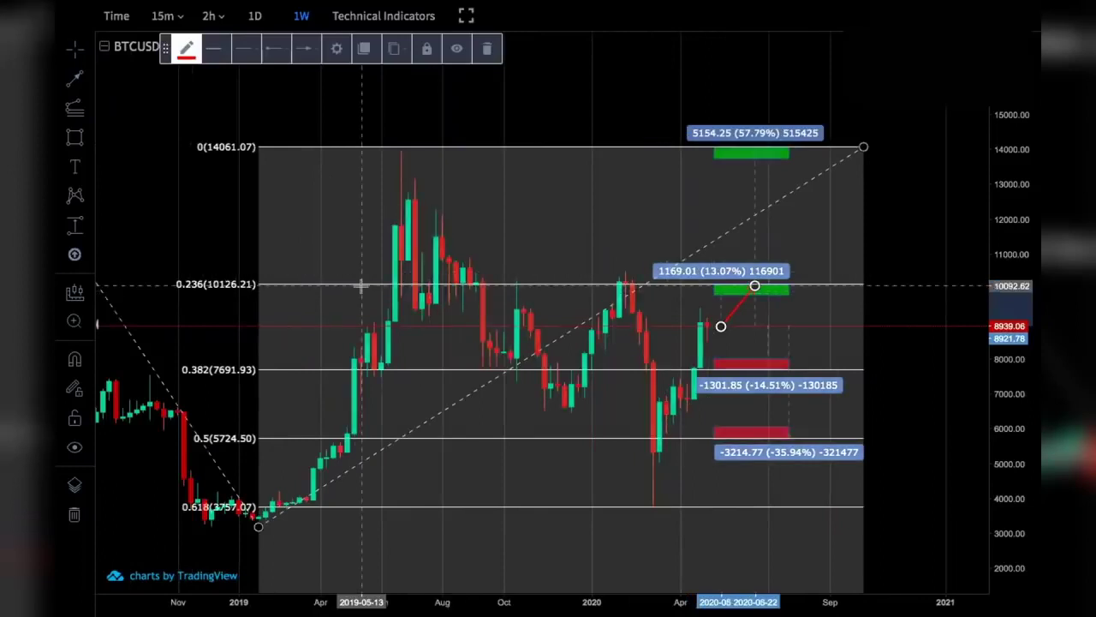
pyautogui.scroll(1, 917, 283)
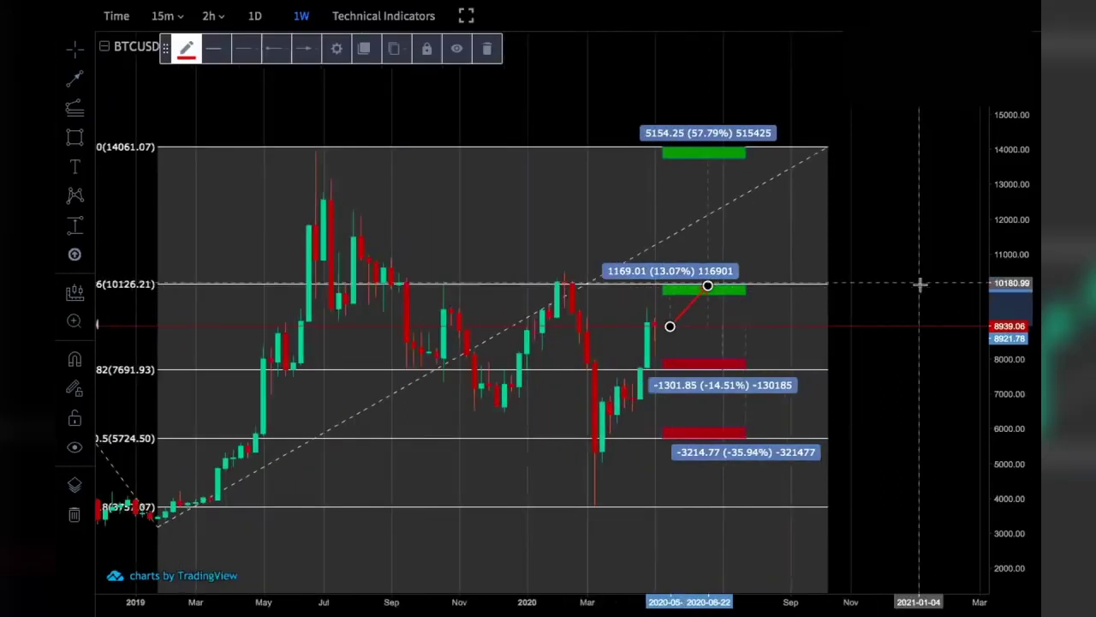
pyautogui.click(609, 294)
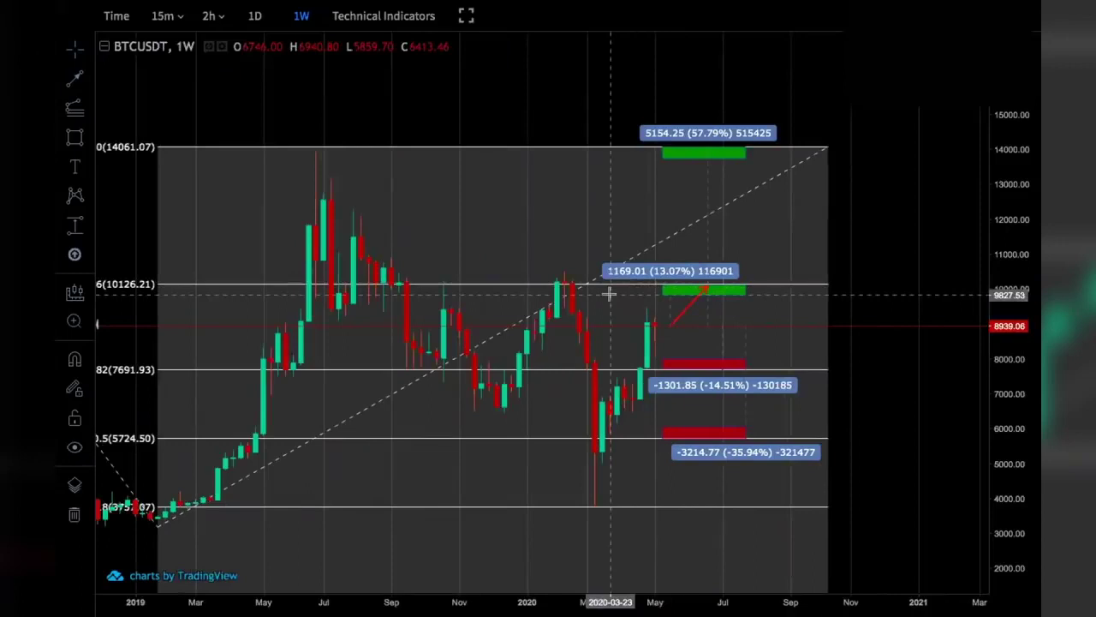
# Draw a second red arrow from the 0.236 level at about 10137 in July 2020 up to the 0 level at about 14069
pyautogui.click(75, 81)
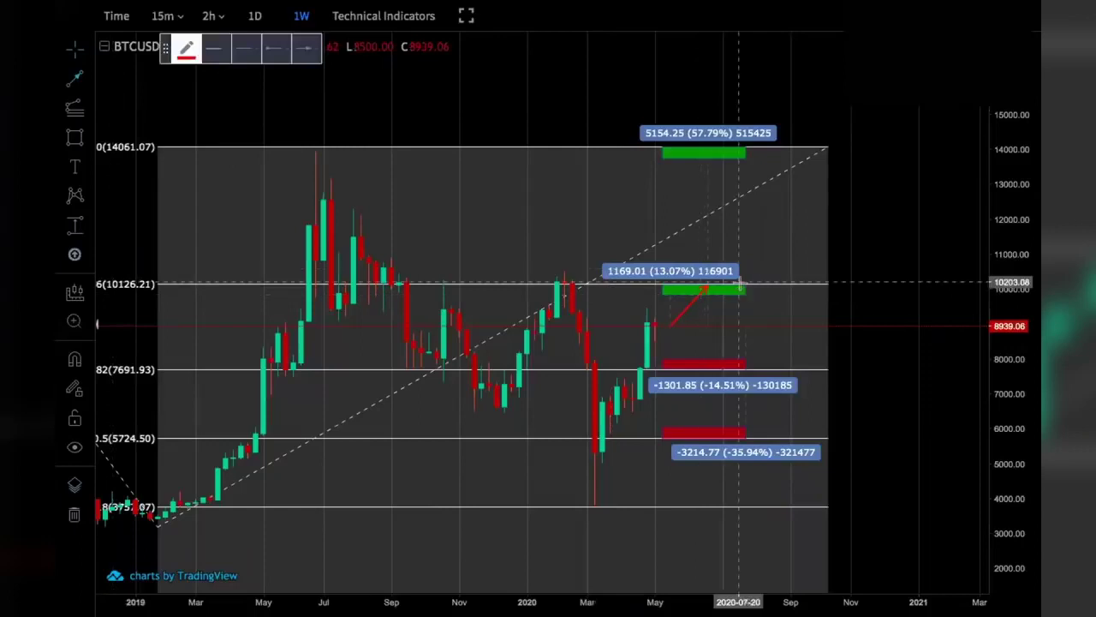
pyautogui.click(738, 284)
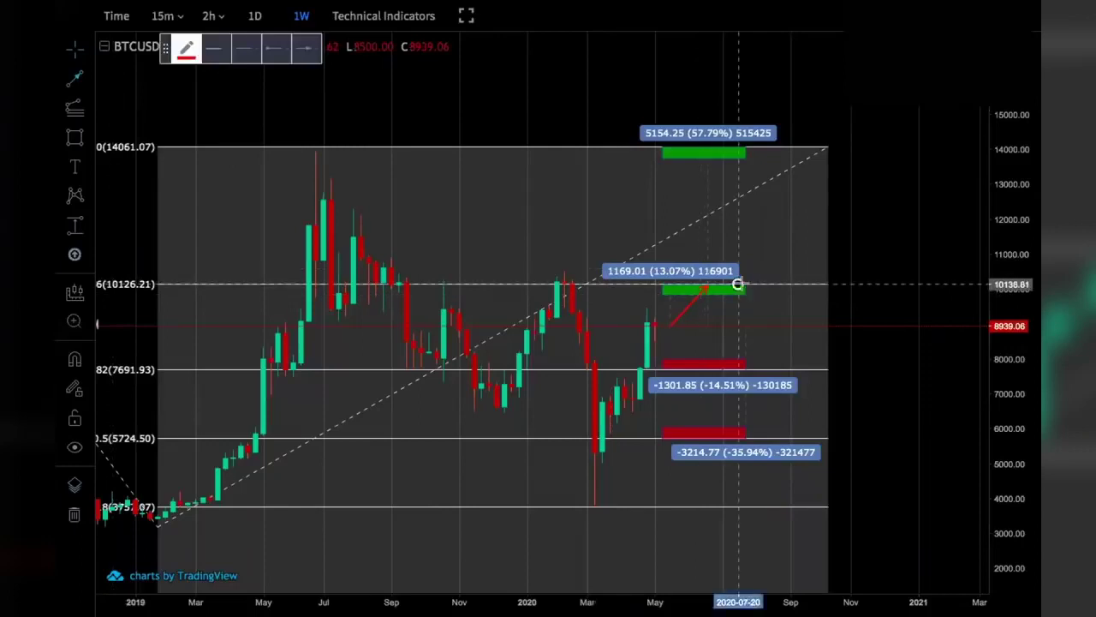
pyautogui.click(758, 233)
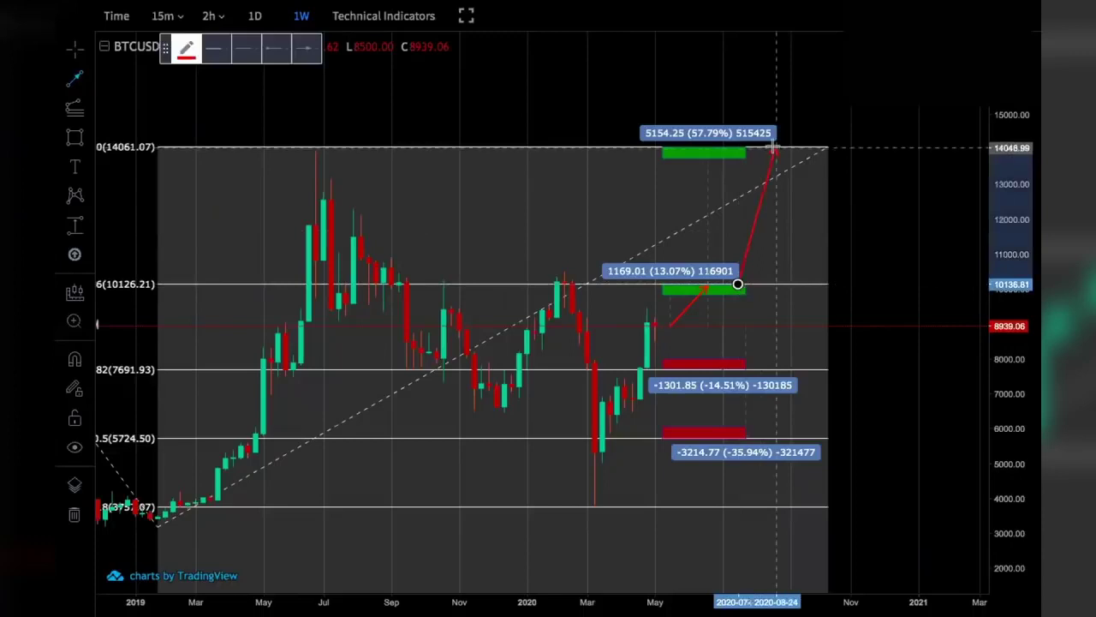
pyautogui.click(774, 147)
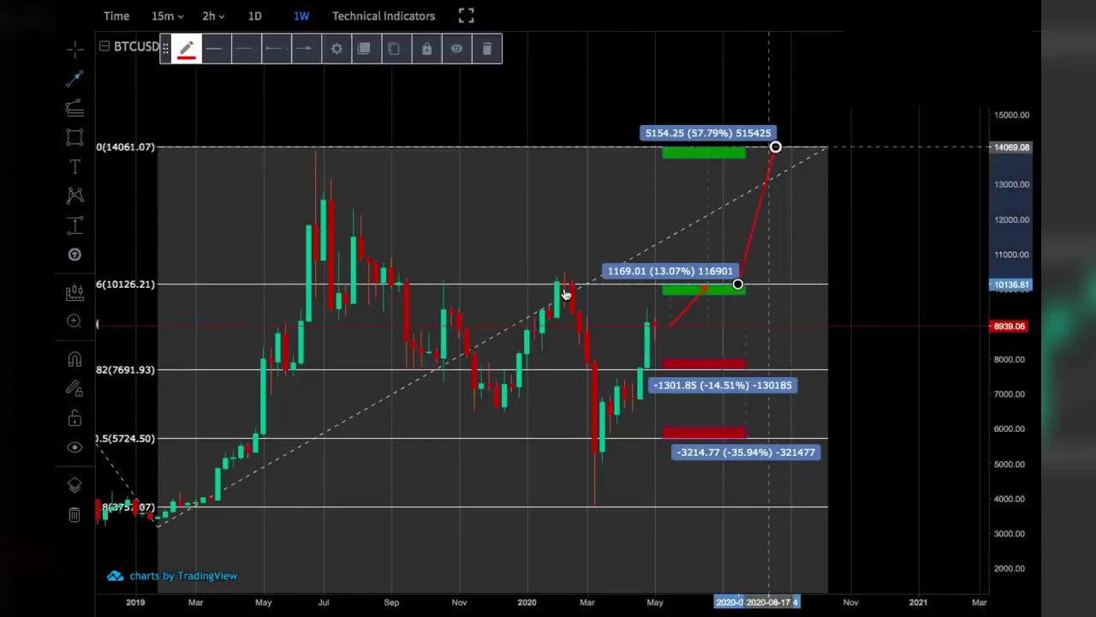
pyautogui.scroll(-2, 566, 294)
pyautogui.scroll(-1, 566, 294)
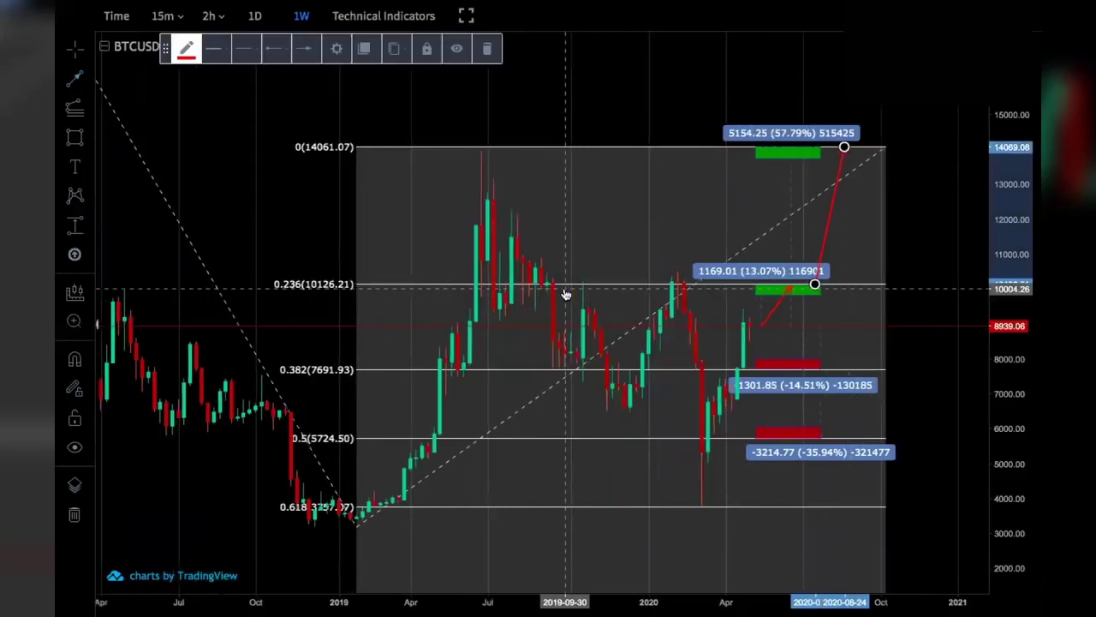
pyautogui.scroll(2, 738, 258)
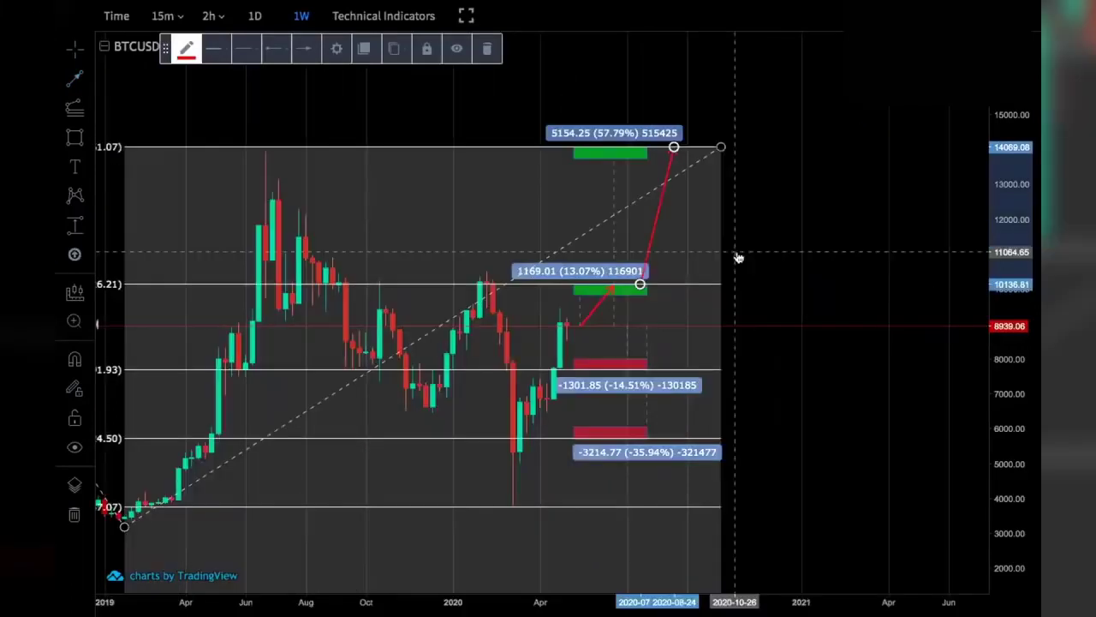
pyautogui.scroll(1, 517, 156)
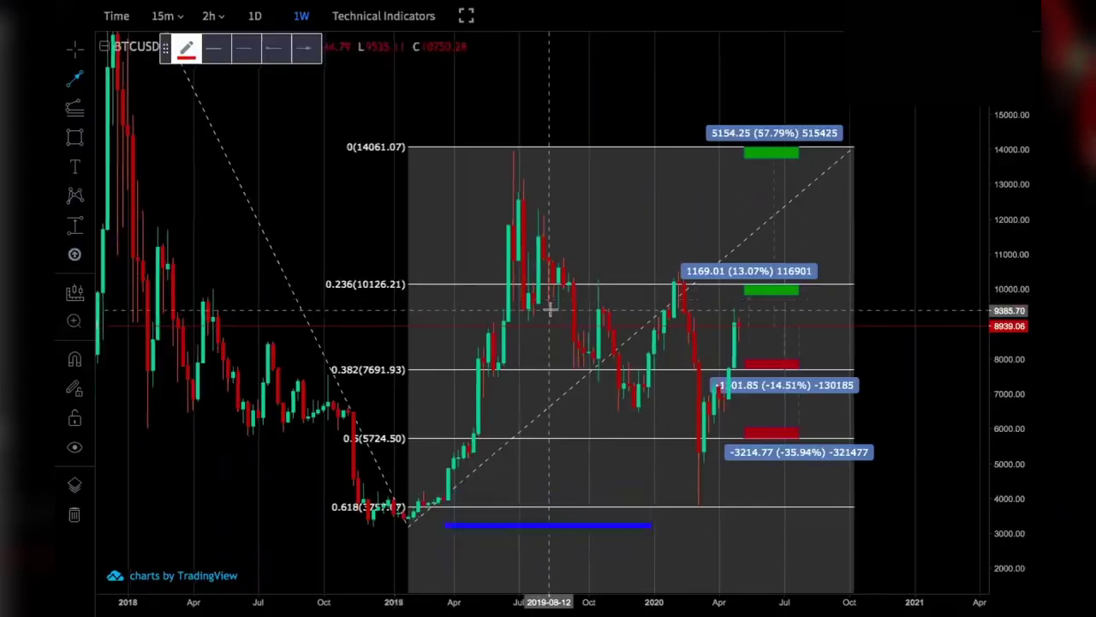
# Draw a red arrow from the current price at about 8922 down to the 0.382 level at about 7685 in mid-June 2020
pyautogui.scroll(3, 549, 310)
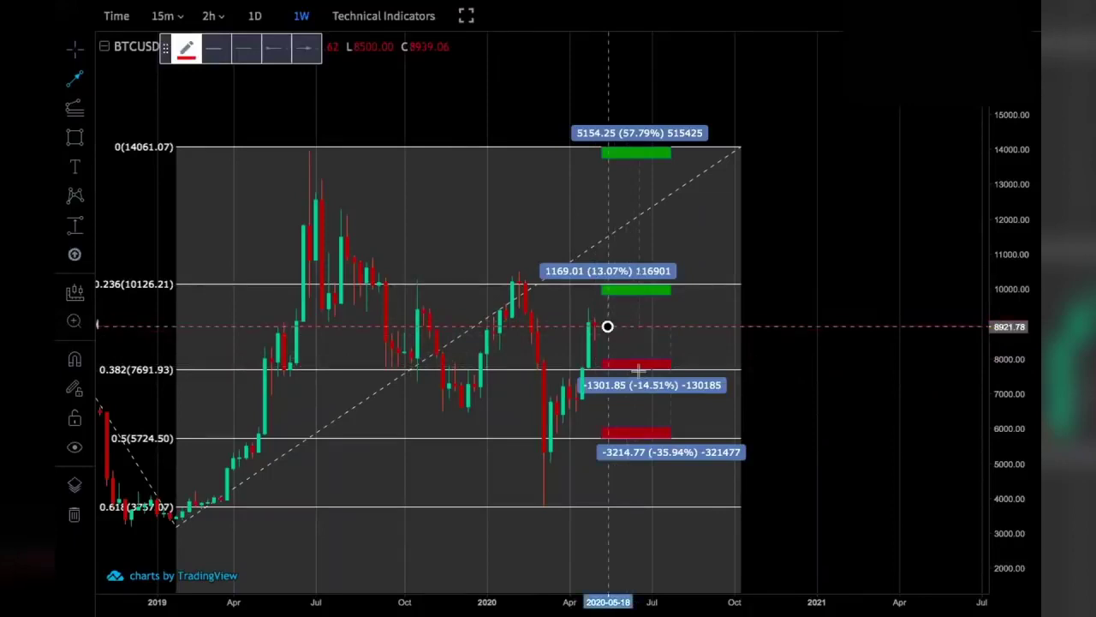
pyautogui.click(607, 326)
pyautogui.click(633, 369)
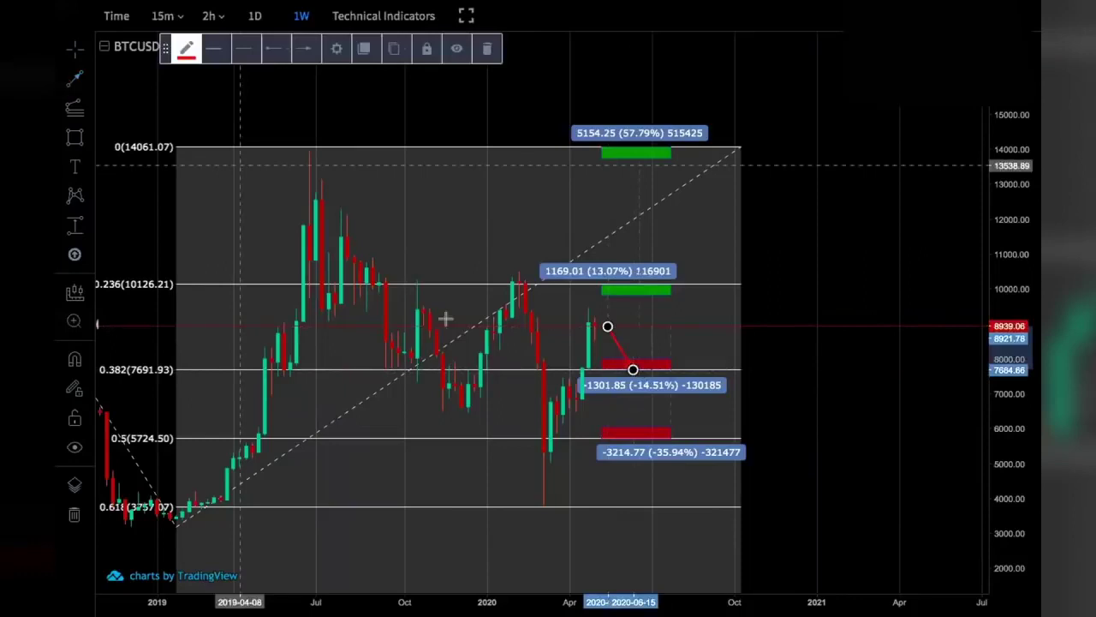
# Draw another red arrow from the 0.382 level at about 7685 down to about 5763 in July 2020, near the 0.5 level
pyautogui.scroll(-1, 557, 373)
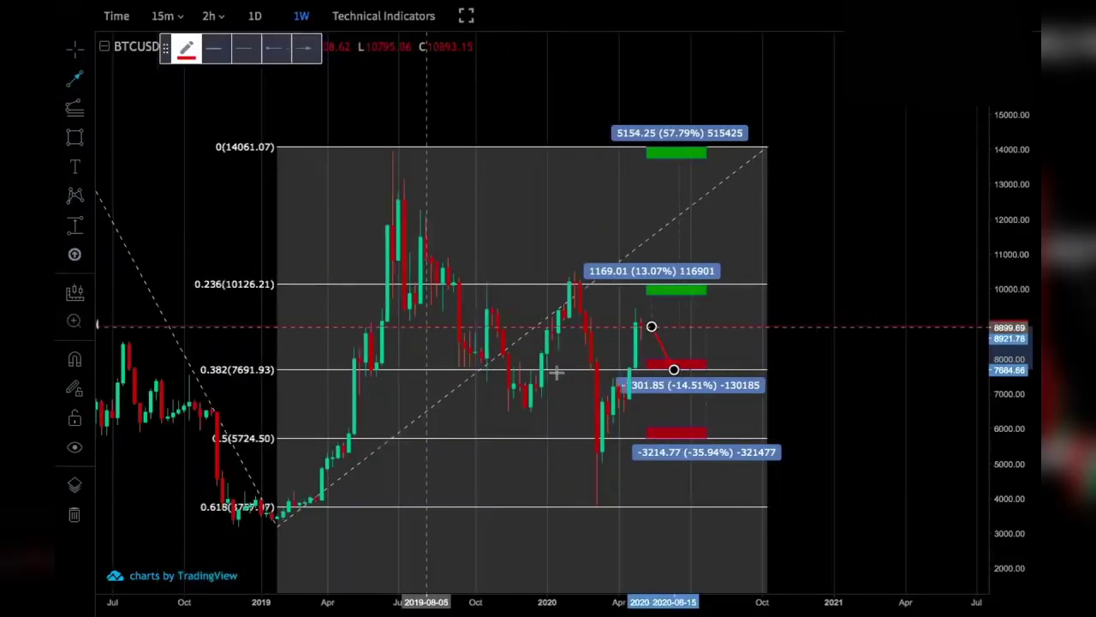
pyautogui.click(657, 369)
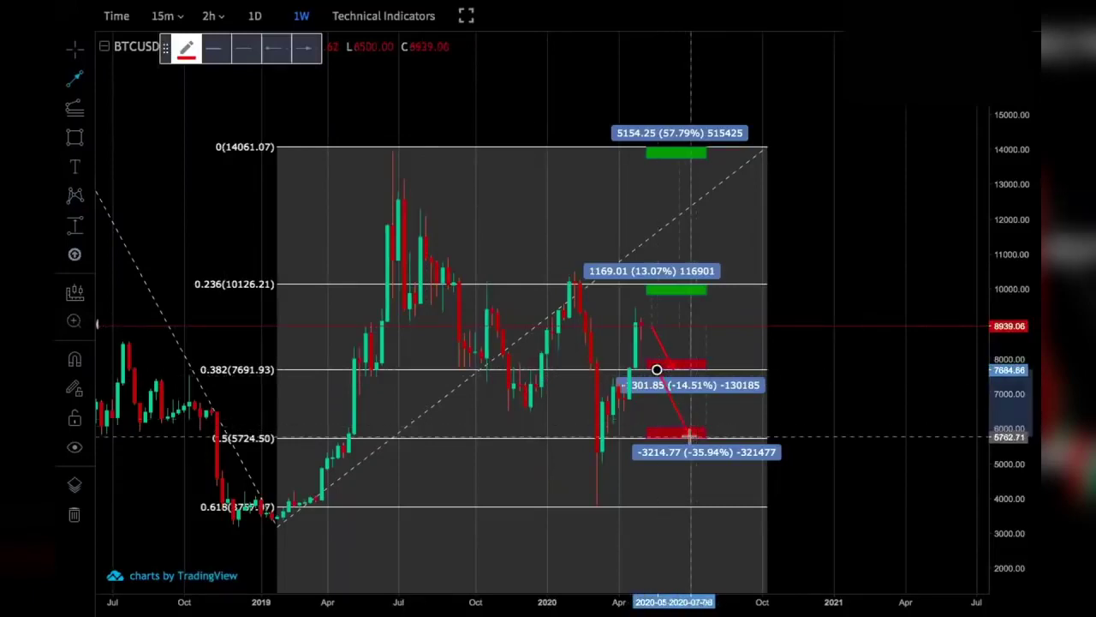
pyautogui.click(689, 436)
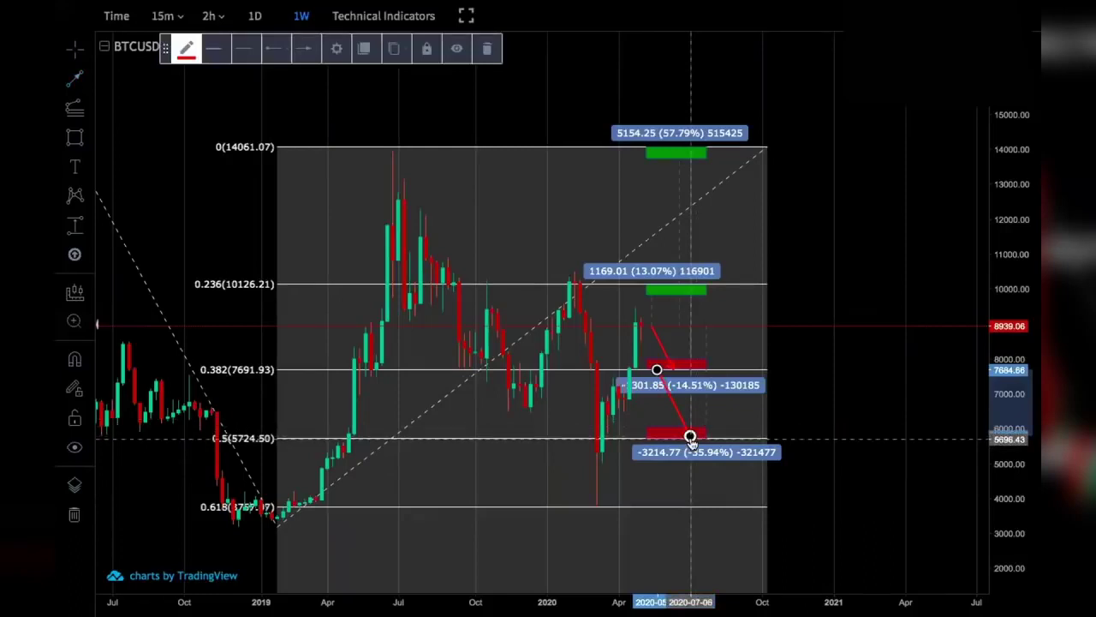